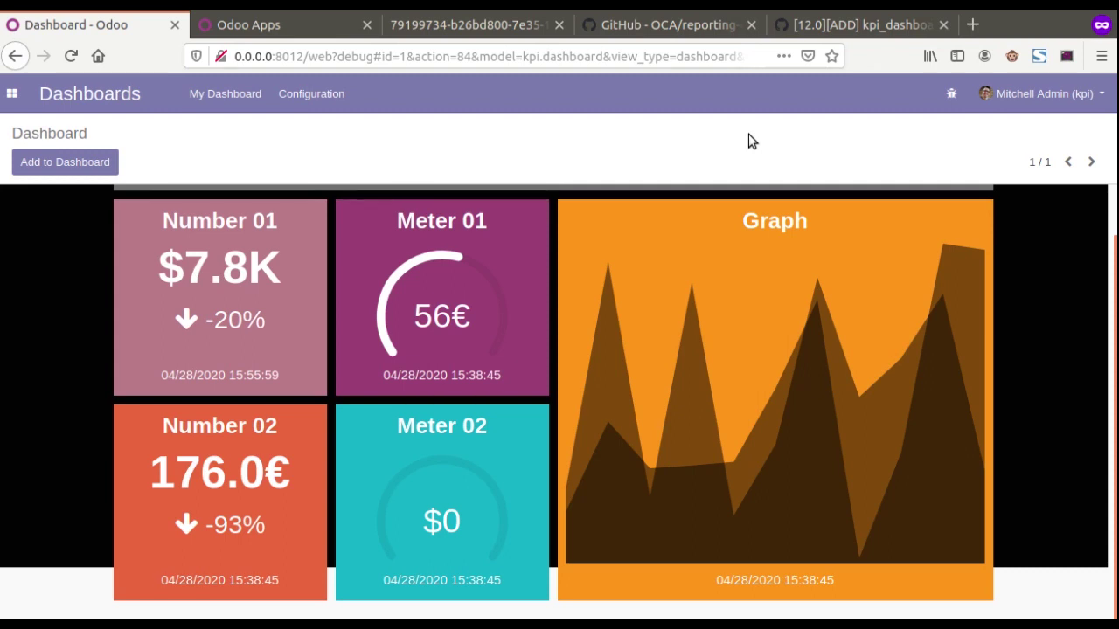
Step: Bring up the kpi_dashboard pull request #387 and scroll through its review comments
{"action": "left_click", "coordinate": [835, 36]}
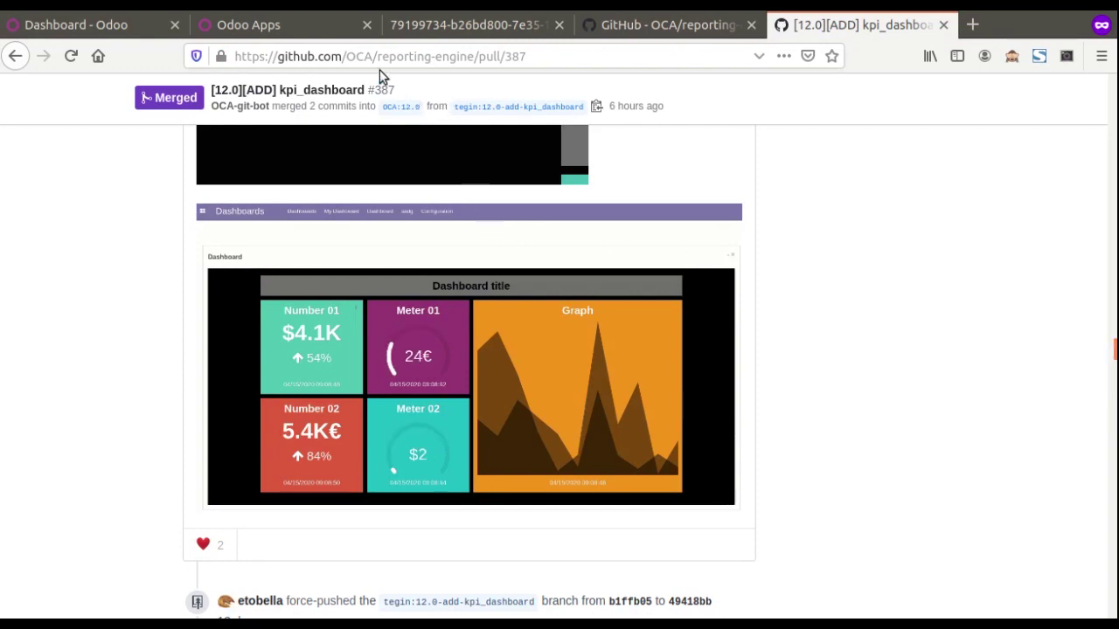
{"action": "scroll", "coordinate": [670, 362], "scroll_direction": "down", "scroll_amount": 15}
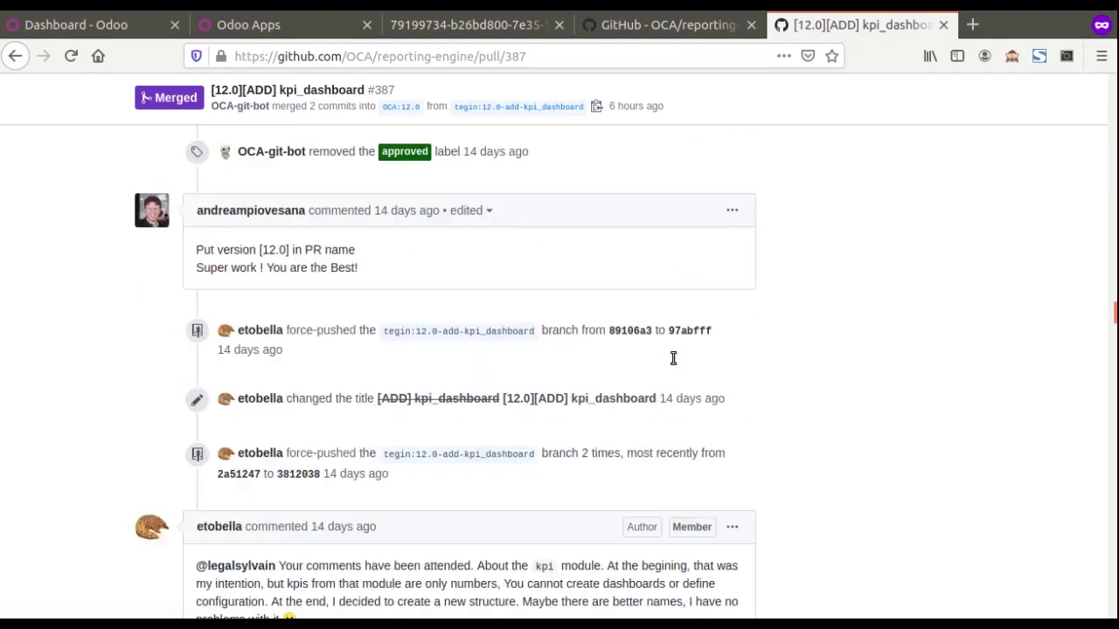
{"action": "scroll", "coordinate": [672, 358], "scroll_direction": "up", "scroll_amount": 15}
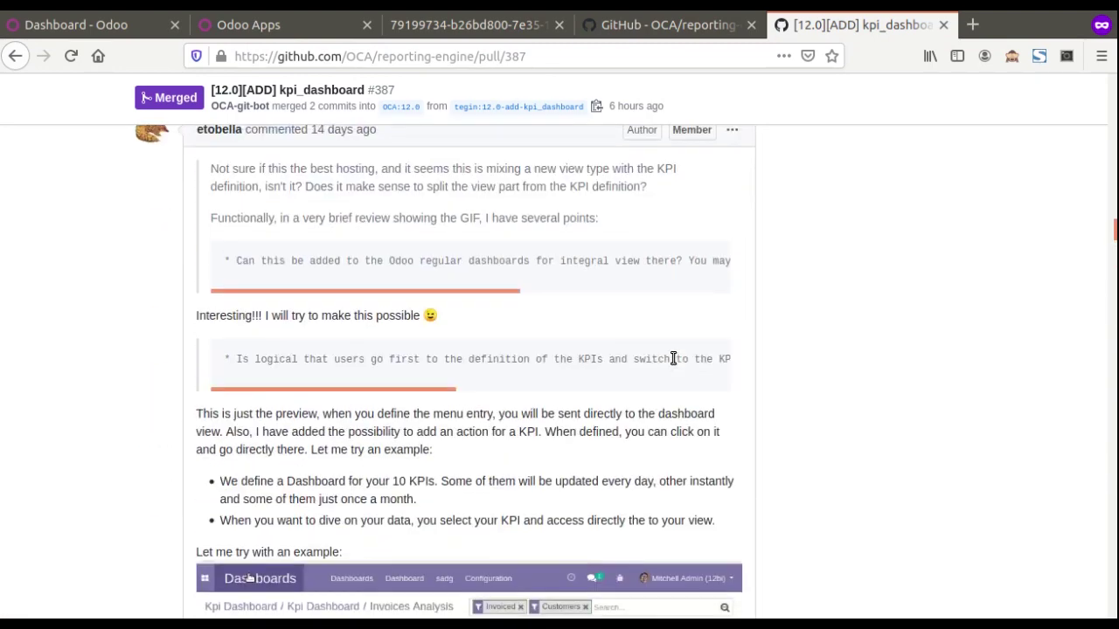
{"action": "scroll", "coordinate": [671, 363], "scroll_direction": "up", "scroll_amount": 3}
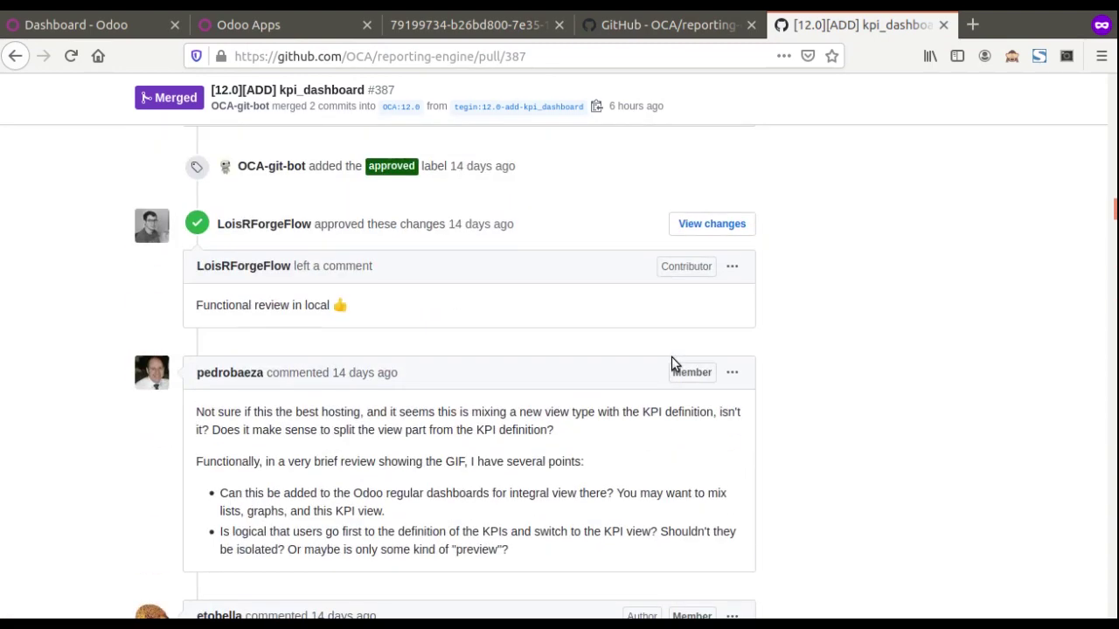
{"action": "scroll", "coordinate": [690, 379], "scroll_direction": "down", "scroll_amount": 4}
Step: Scroll back up to the PR description, then return to the Odoo Apps store listing
{"action": "scroll", "coordinate": [690, 379], "scroll_direction": "down", "scroll_amount": 10}
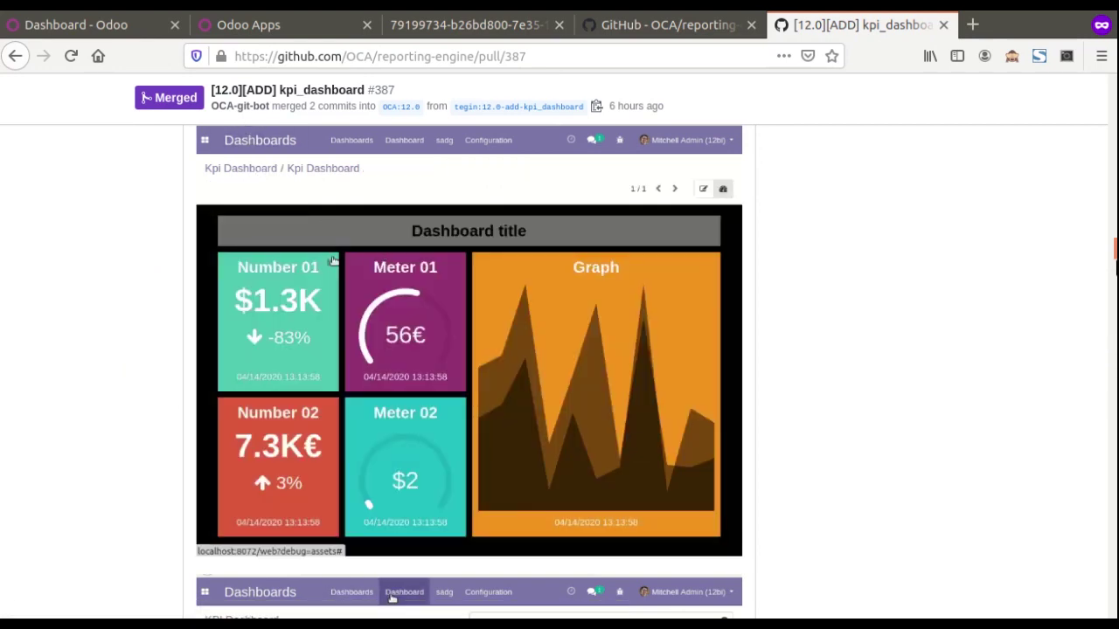
{"action": "scroll", "coordinate": [1091, 399], "scroll_direction": "up", "scroll_amount": 5}
{"action": "scroll", "coordinate": [901, 187], "scroll_direction": "up", "scroll_amount": 15}
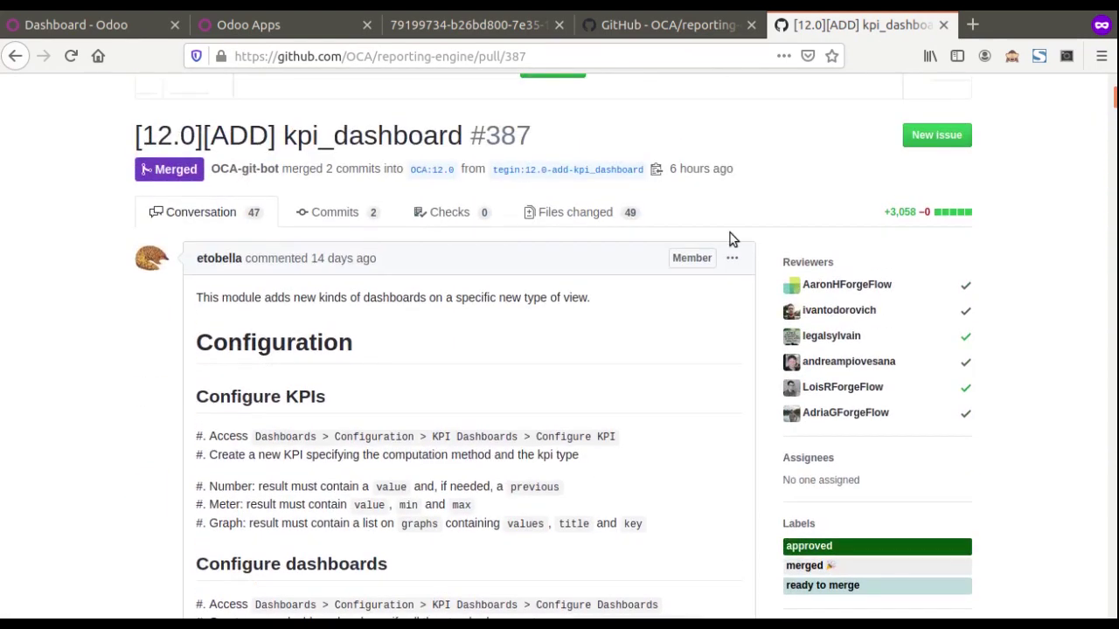
{"action": "scroll", "coordinate": [365, 335], "scroll_direction": "up", "scroll_amount": 3}
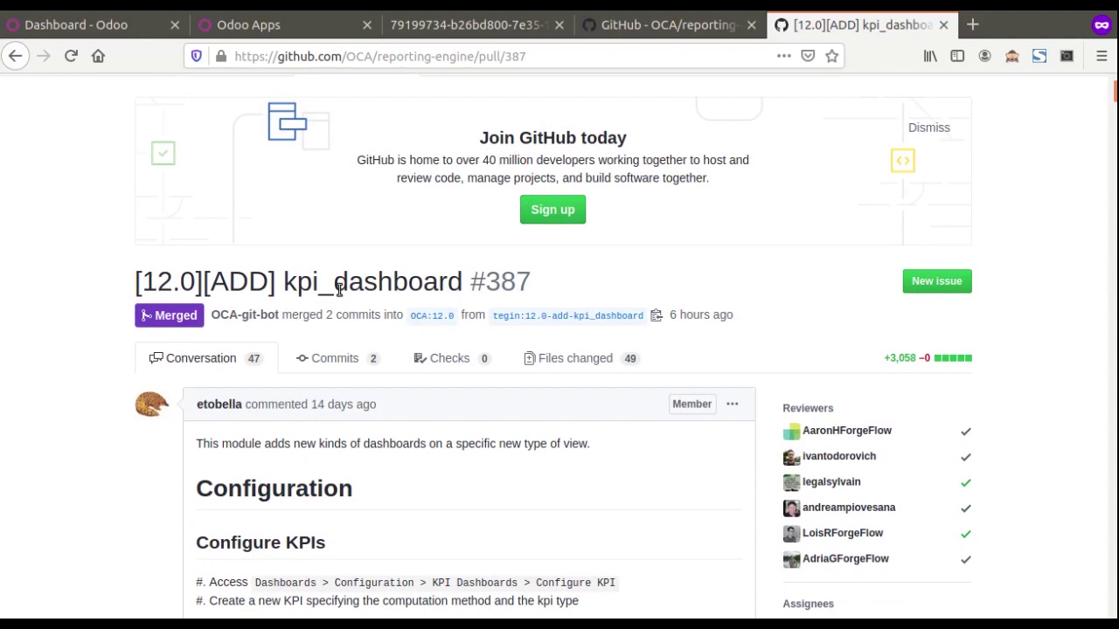
{"action": "left_click", "coordinate": [294, 26]}
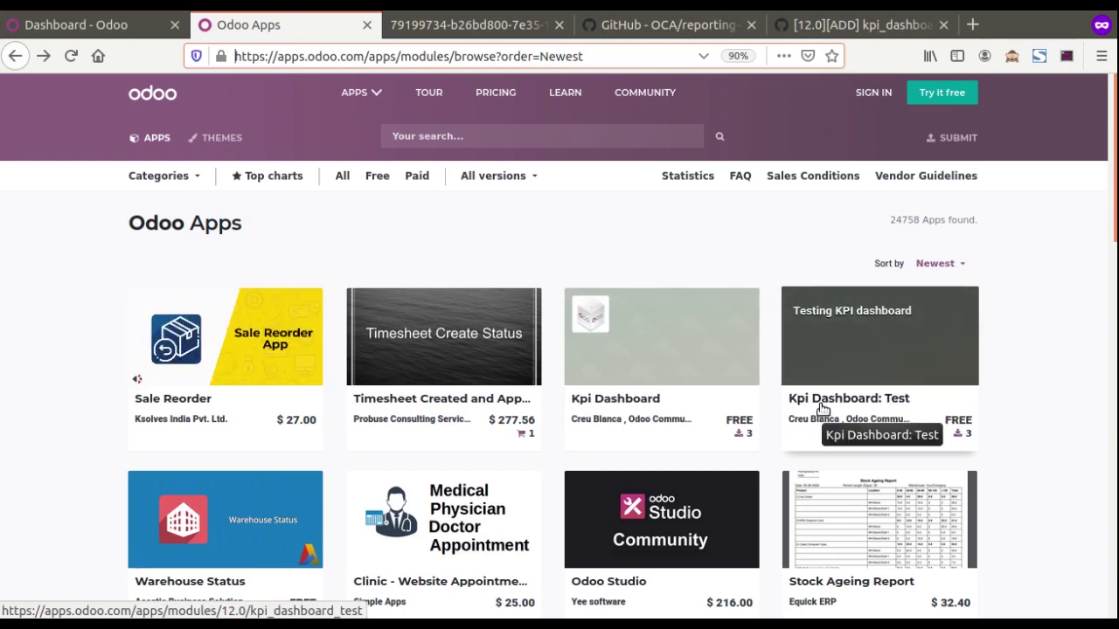
Step: View the Kpi Dashboard module page, then open and scroll the Kpi Dashboard: Test page
{"action": "left_click", "coordinate": [719, 408]}
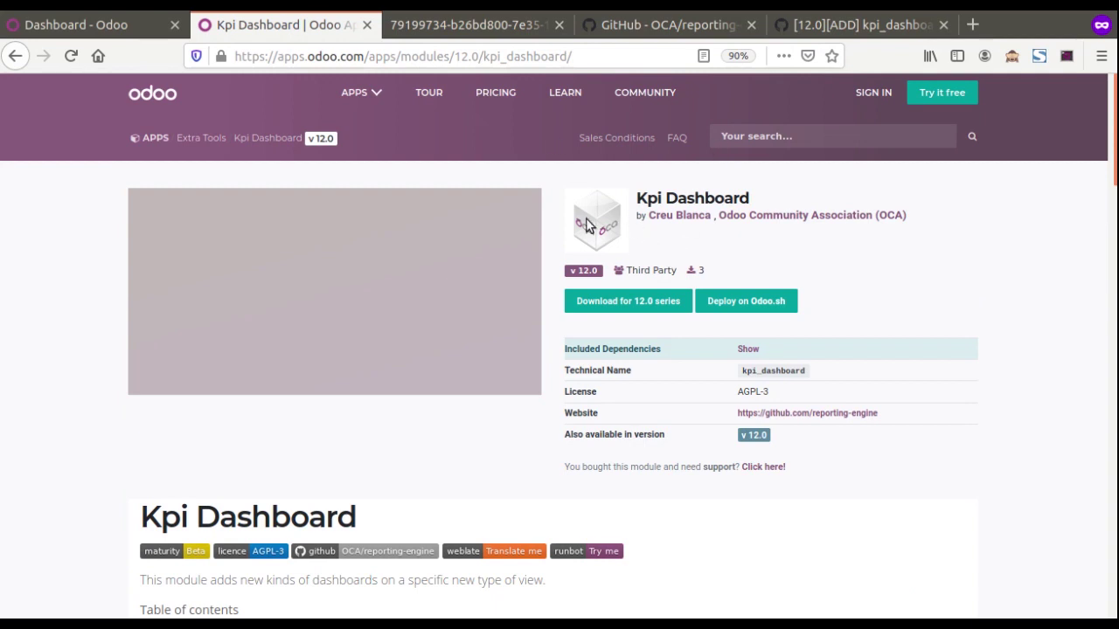
{"action": "left_click", "coordinate": [26, 59]}
{"action": "left_click", "coordinate": [909, 365]}
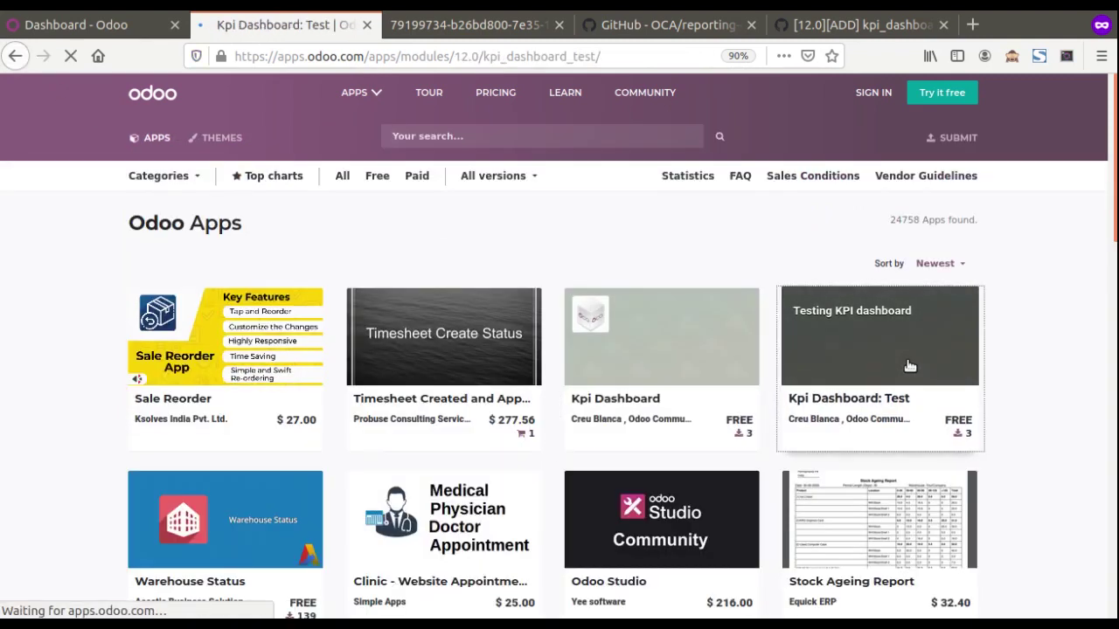
{"action": "scroll", "coordinate": [907, 361], "scroll_direction": "down", "scroll_amount": 3}
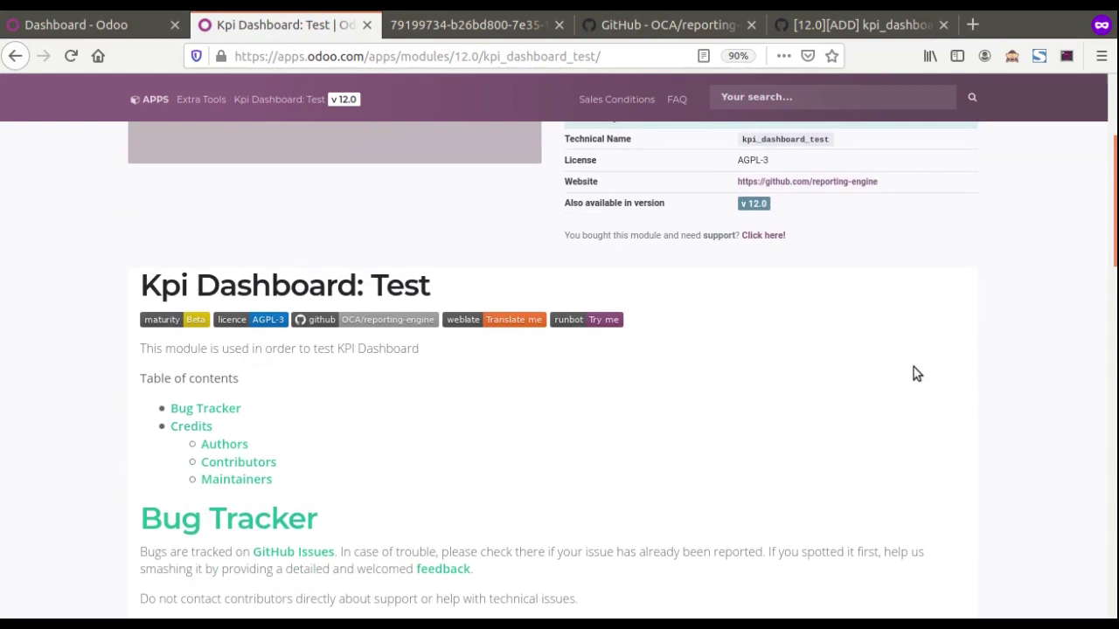
{"action": "scroll", "coordinate": [913, 373], "scroll_direction": "down", "scroll_amount": 2}
{"action": "scroll", "coordinate": [607, 298], "scroll_direction": "up", "scroll_amount": 5}
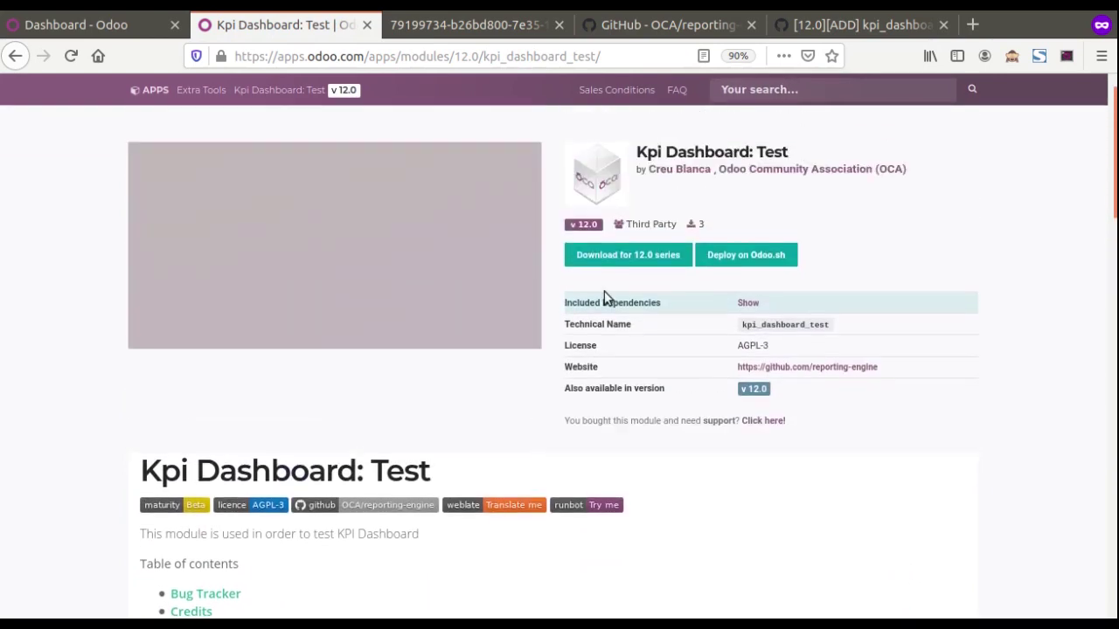
{"action": "left_click", "coordinate": [131, 26]}
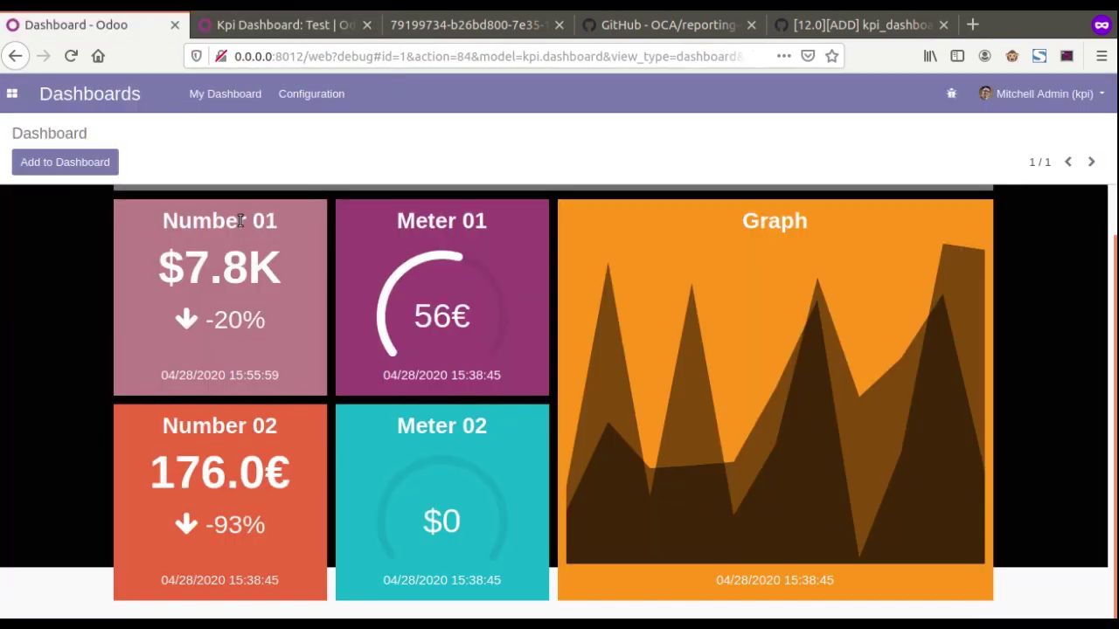
Step: Open the Dashboard record from Configure Dashboard and put it in edit mode
{"action": "left_click", "coordinate": [289, 24]}
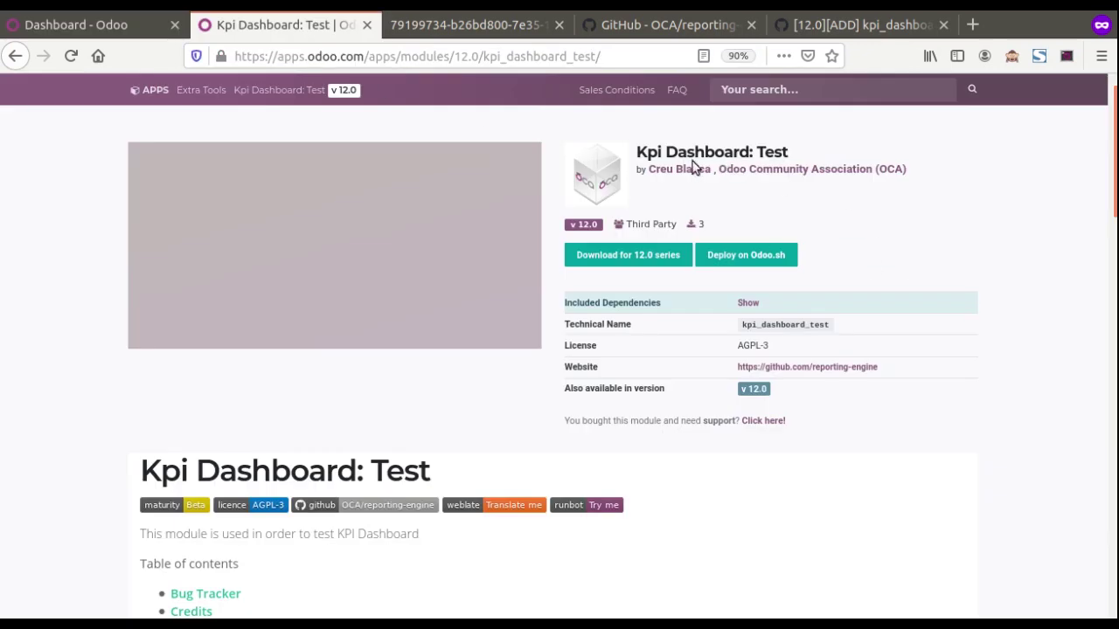
{"action": "left_click", "coordinate": [69, 24]}
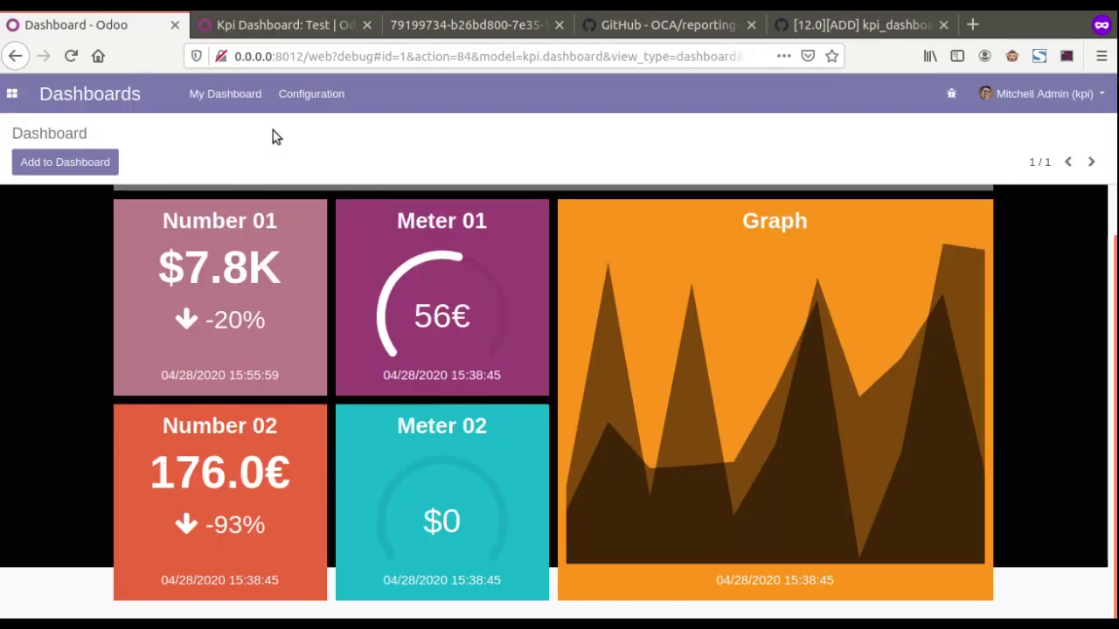
{"action": "left_click", "coordinate": [297, 96]}
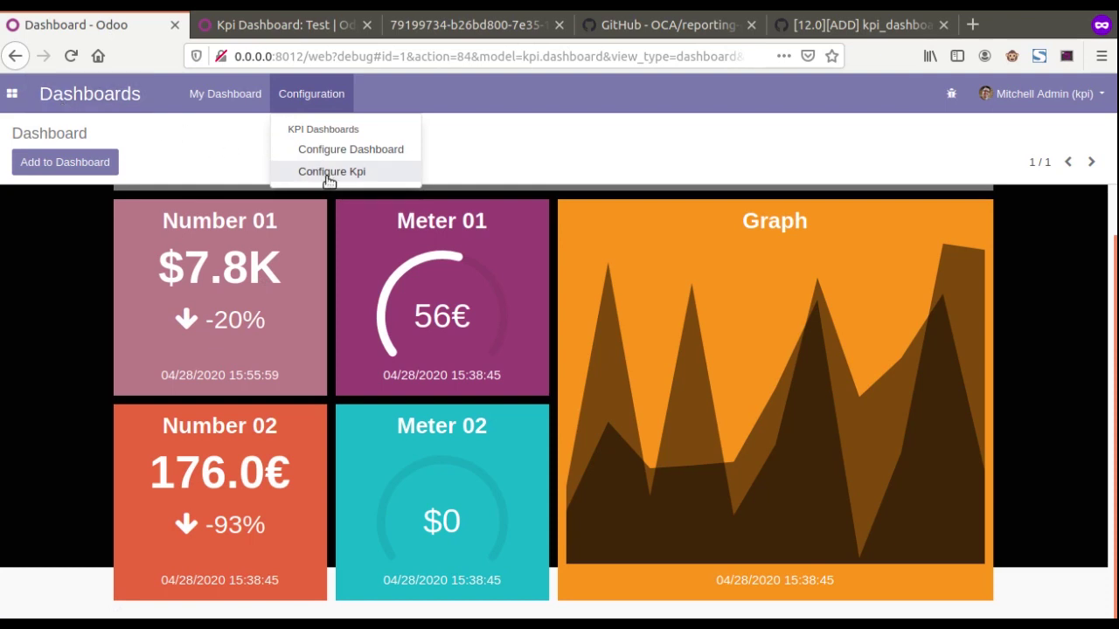
{"action": "mouse_move", "coordinate": [225, 96]}
{"action": "mouse_move", "coordinate": [310, 93]}
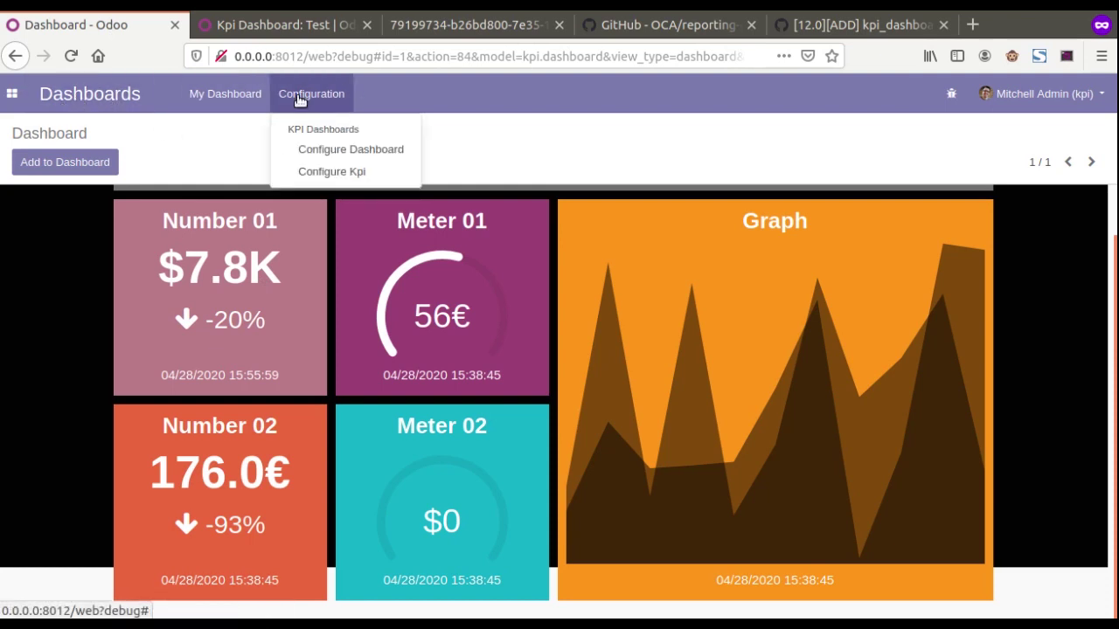
{"action": "left_click", "coordinate": [342, 157]}
{"action": "left_click", "coordinate": [77, 230]}
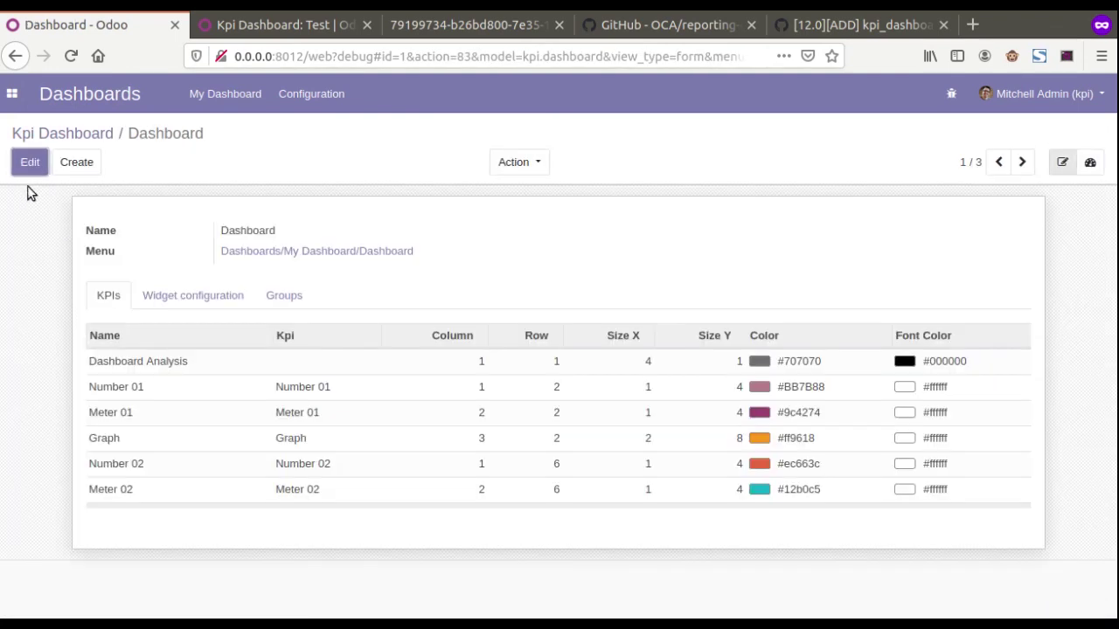
{"action": "left_click", "coordinate": [29, 162]}
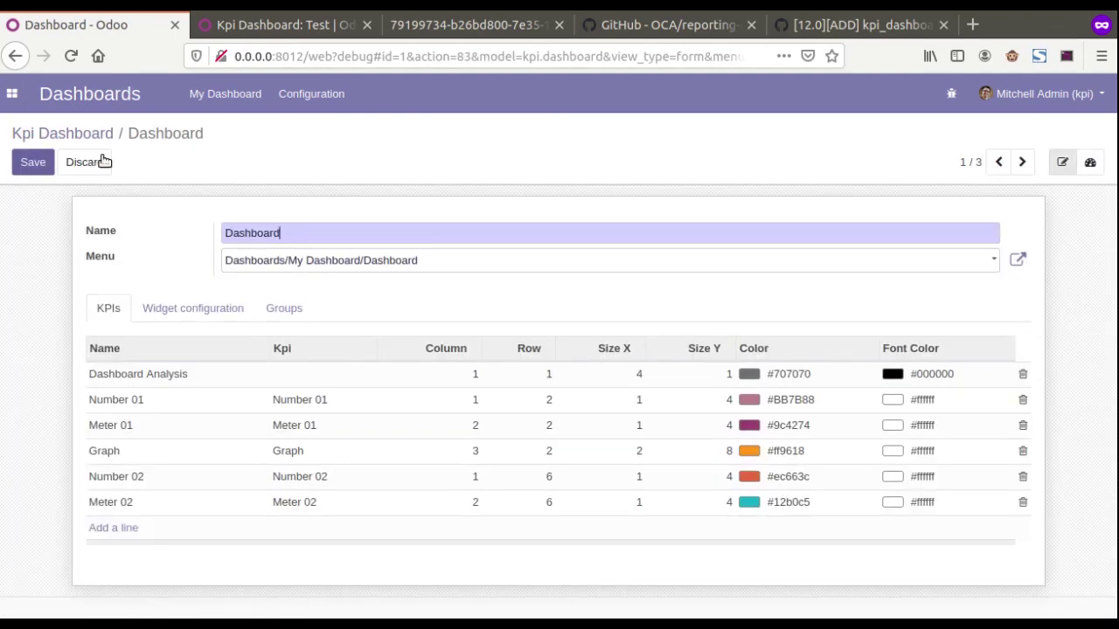
Step: Open the Configure Kpi list, then read the GitHub PR's dashboard configuration instructions
{"action": "left_click", "coordinate": [305, 100]}
{"action": "left_click", "coordinate": [323, 171]}
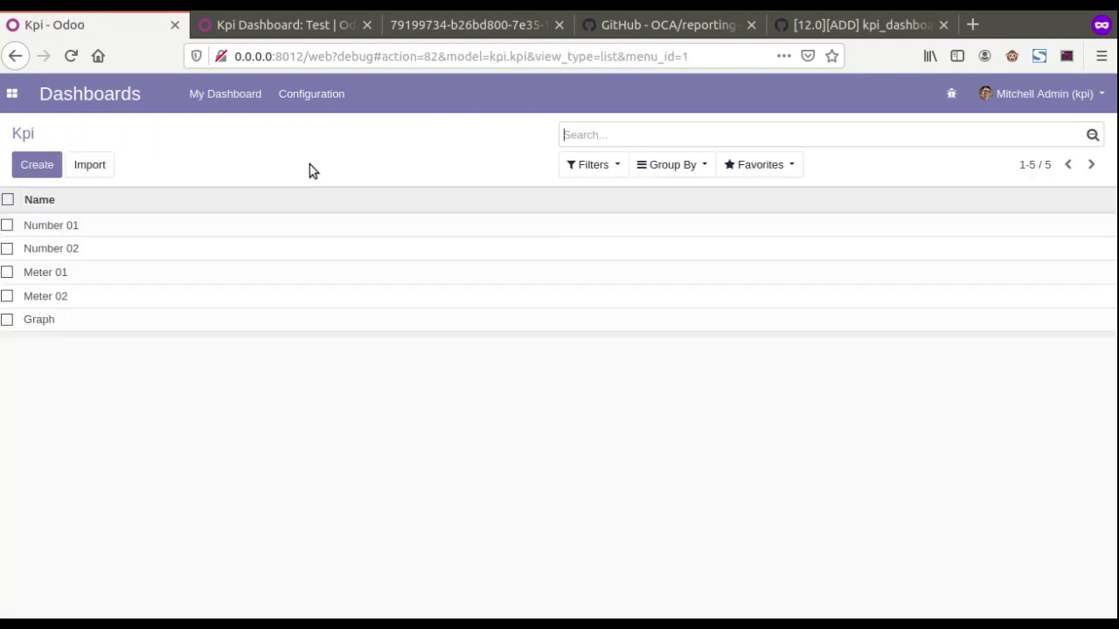
{"action": "left_click", "coordinate": [847, 28]}
{"action": "scroll", "coordinate": [883, 210], "scroll_direction": "down", "scroll_amount": 3}
{"action": "scroll", "coordinate": [552, 125], "scroll_direction": "down", "scroll_amount": 7}
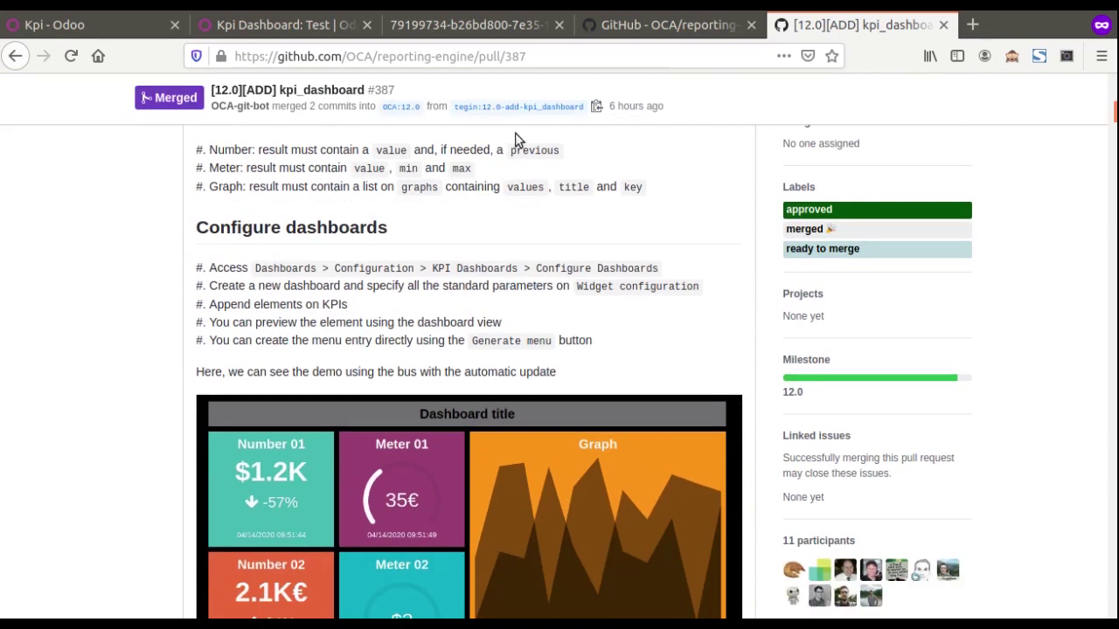
{"action": "left_click", "coordinate": [357, 58]}
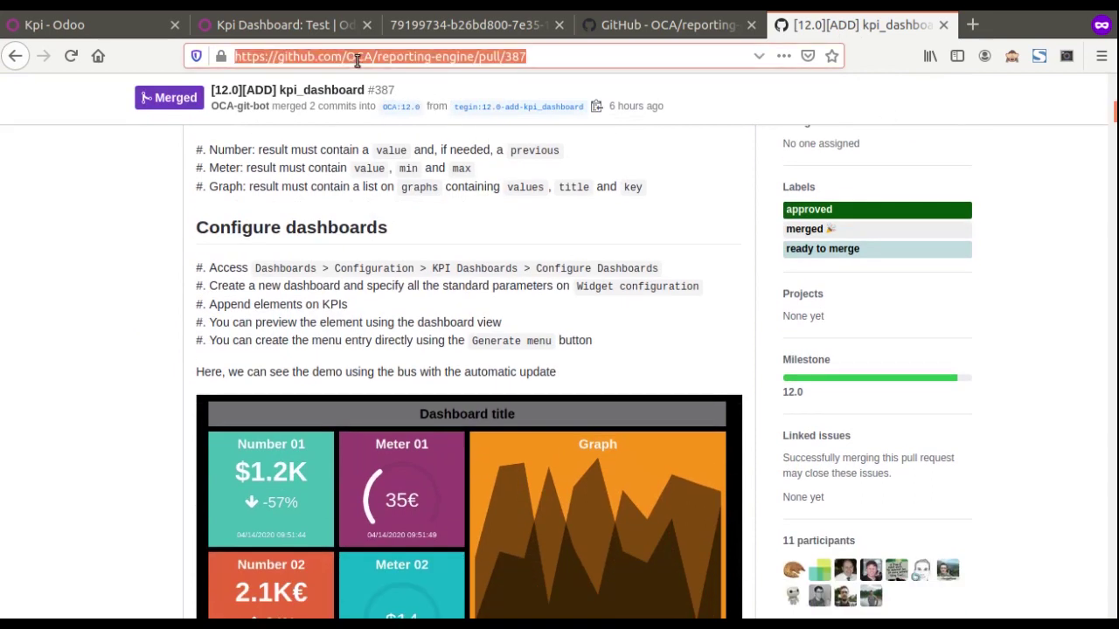
{"action": "scroll", "coordinate": [407, 206], "scroll_direction": "down", "scroll_amount": 5}
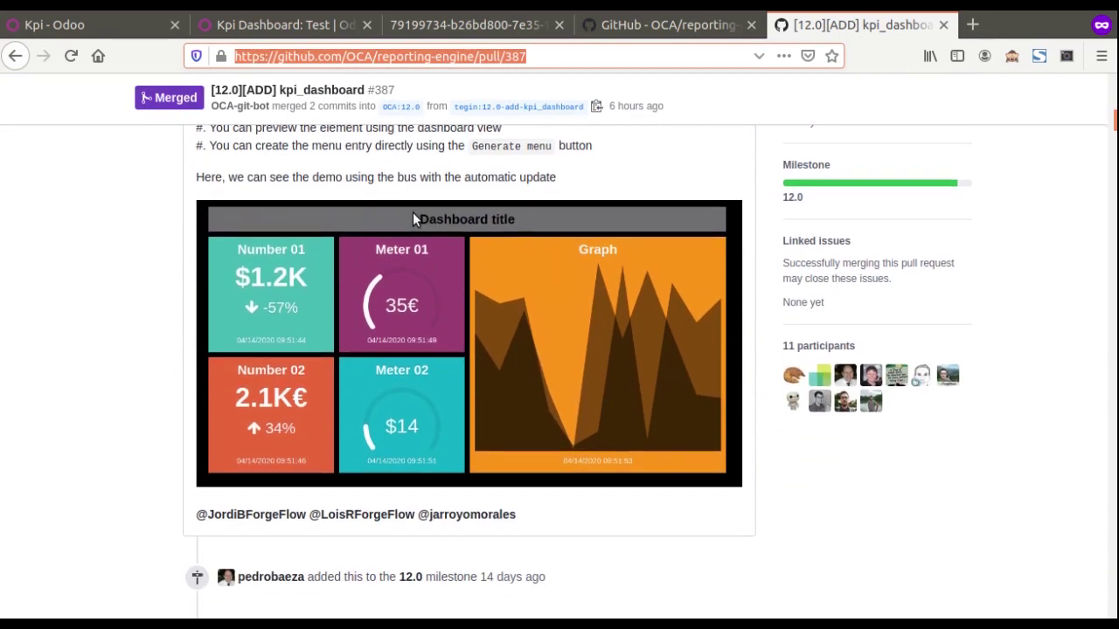
{"action": "scroll", "coordinate": [372, 232], "scroll_direction": "down", "scroll_amount": 1}
{"action": "scroll", "coordinate": [374, 225], "scroll_direction": "down", "scroll_amount": 8}
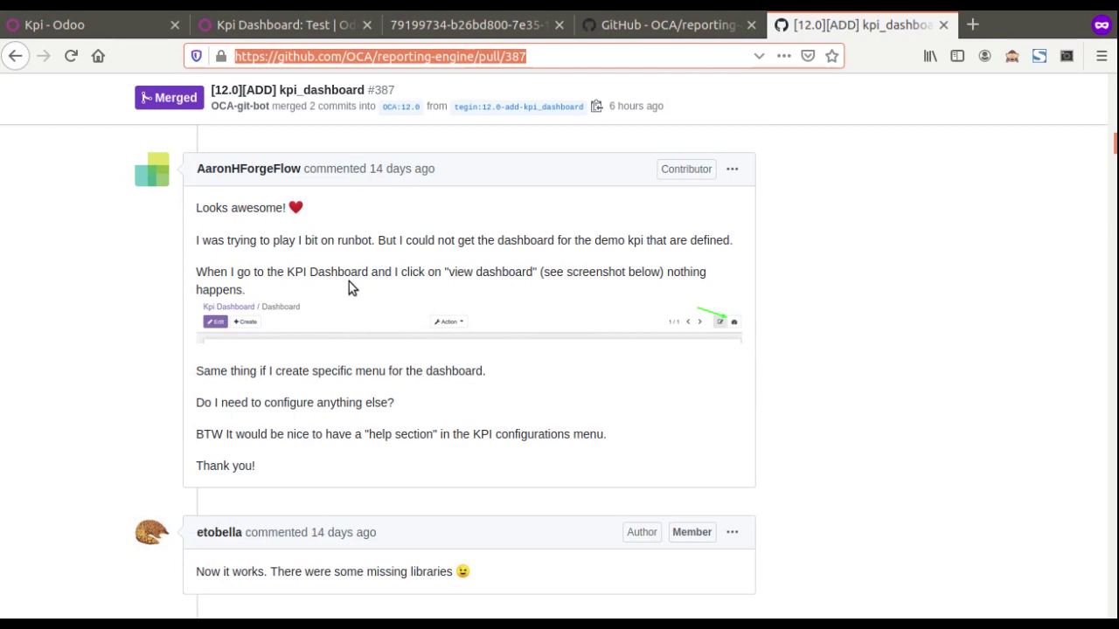
{"action": "left_click", "coordinate": [282, 25]}
Step: Open the Meter 01 KPI from Configure Kpi in edit mode
{"action": "left_click", "coordinate": [122, 26]}
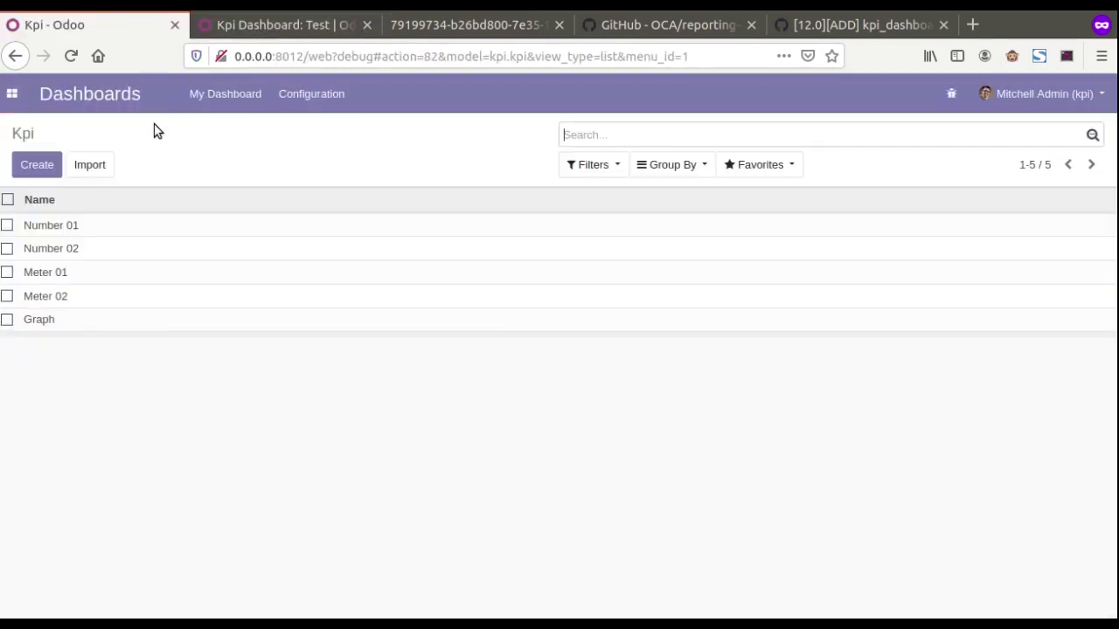
{"action": "left_click", "coordinate": [297, 98]}
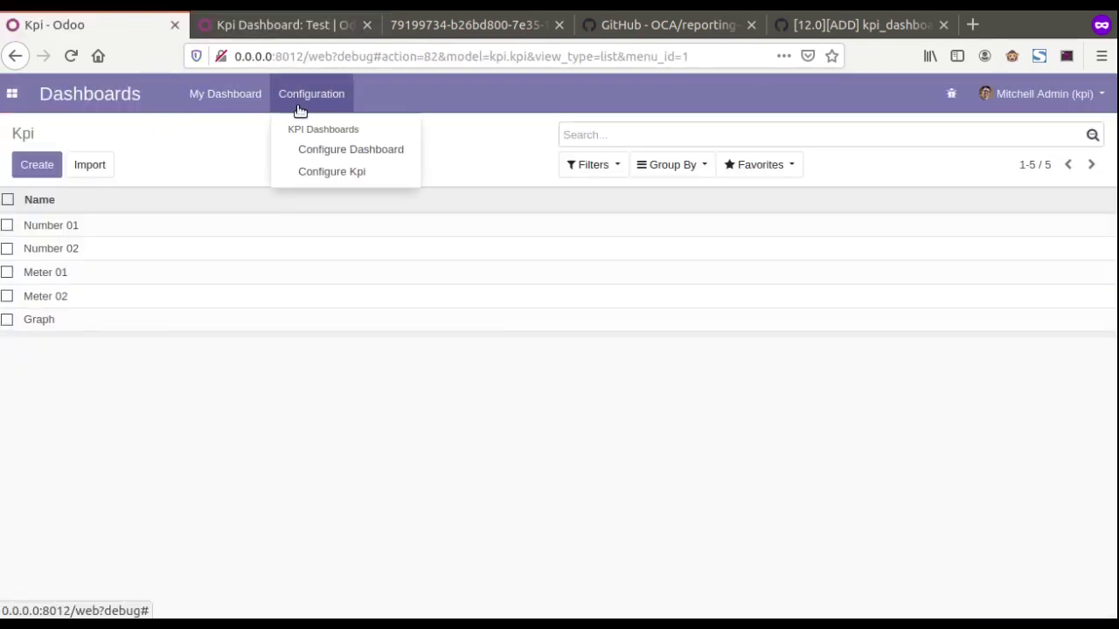
{"action": "left_click", "coordinate": [343, 173]}
{"action": "left_click", "coordinate": [71, 274]}
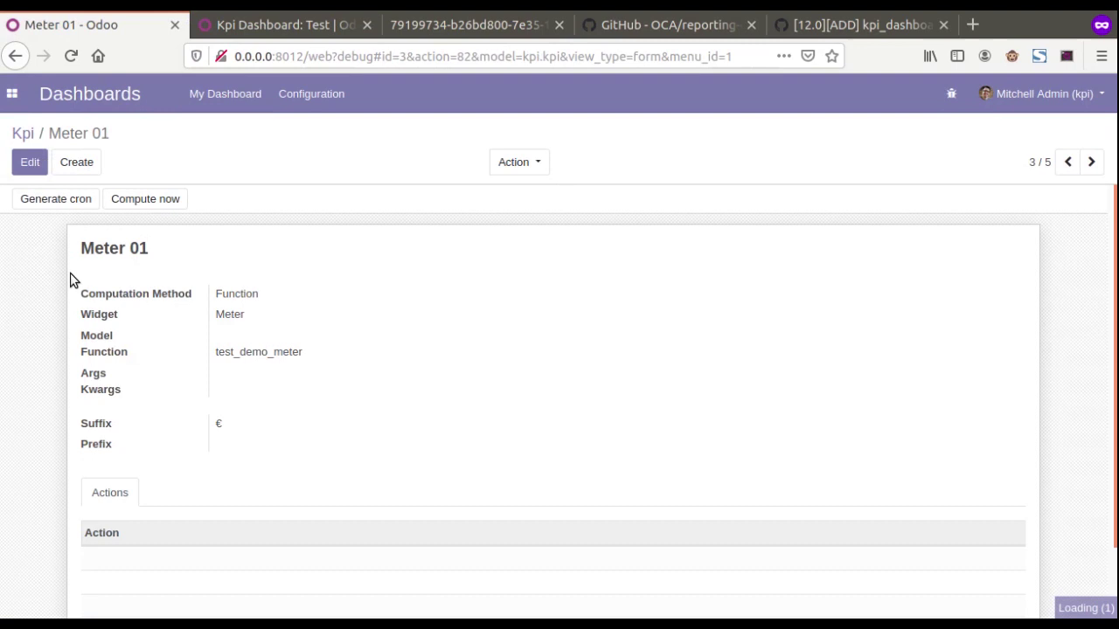
{"action": "left_click", "coordinate": [30, 162]}
Step: Check Meter 01's Widget options, keep Meter, and return to the five-KPI list
{"action": "scroll", "coordinate": [306, 371], "scroll_direction": "down", "scroll_amount": 3}
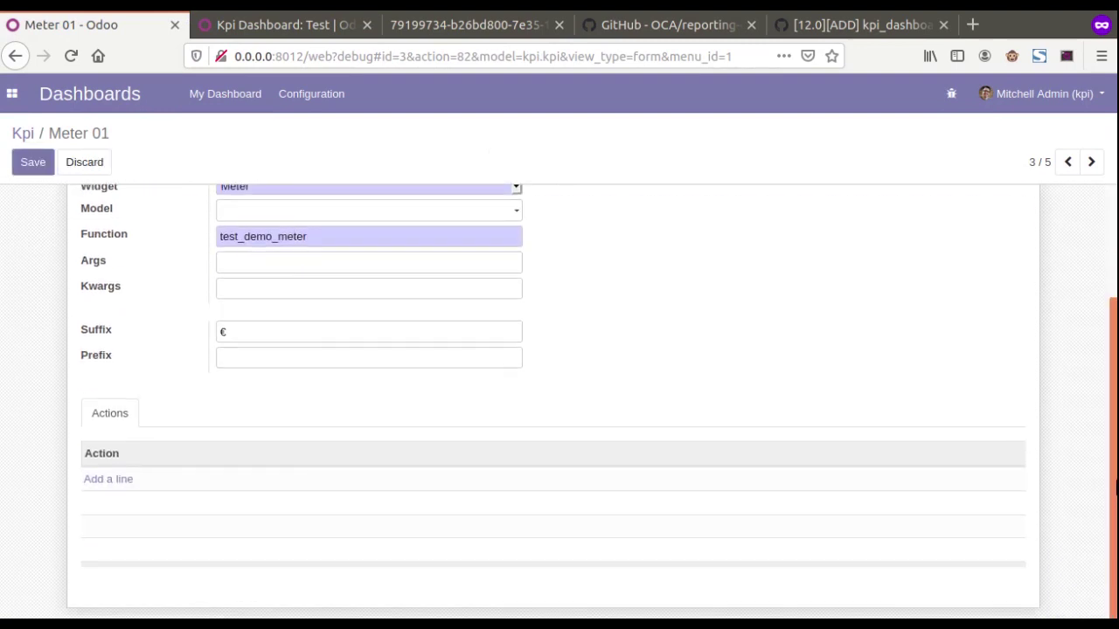
{"action": "scroll", "coordinate": [987, 357], "scroll_direction": "up", "scroll_amount": 3}
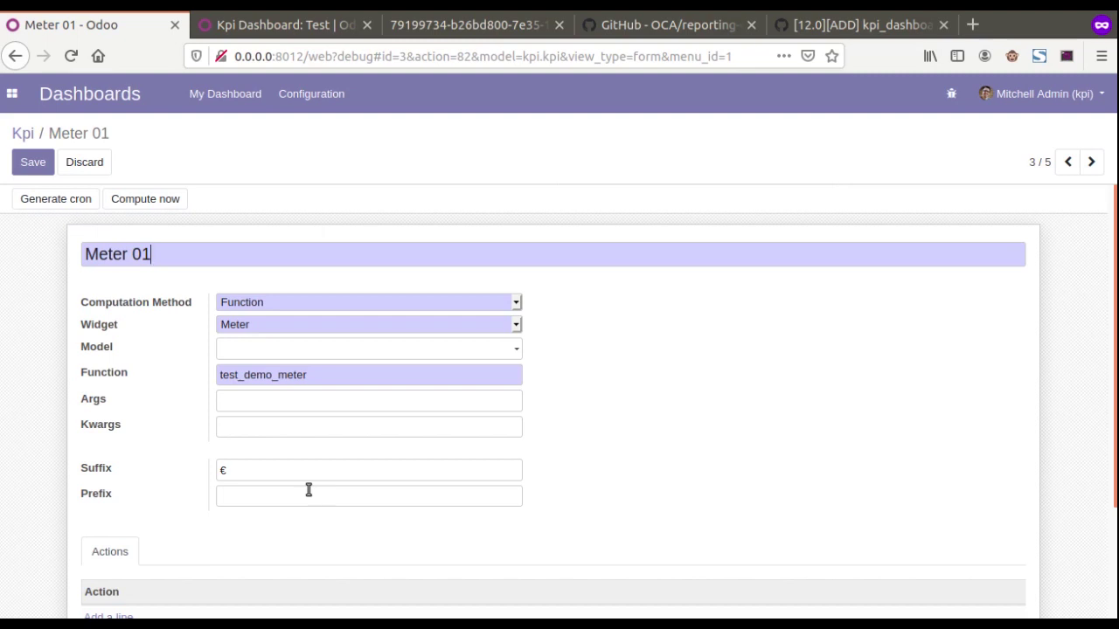
{"action": "left_click", "coordinate": [341, 329]}
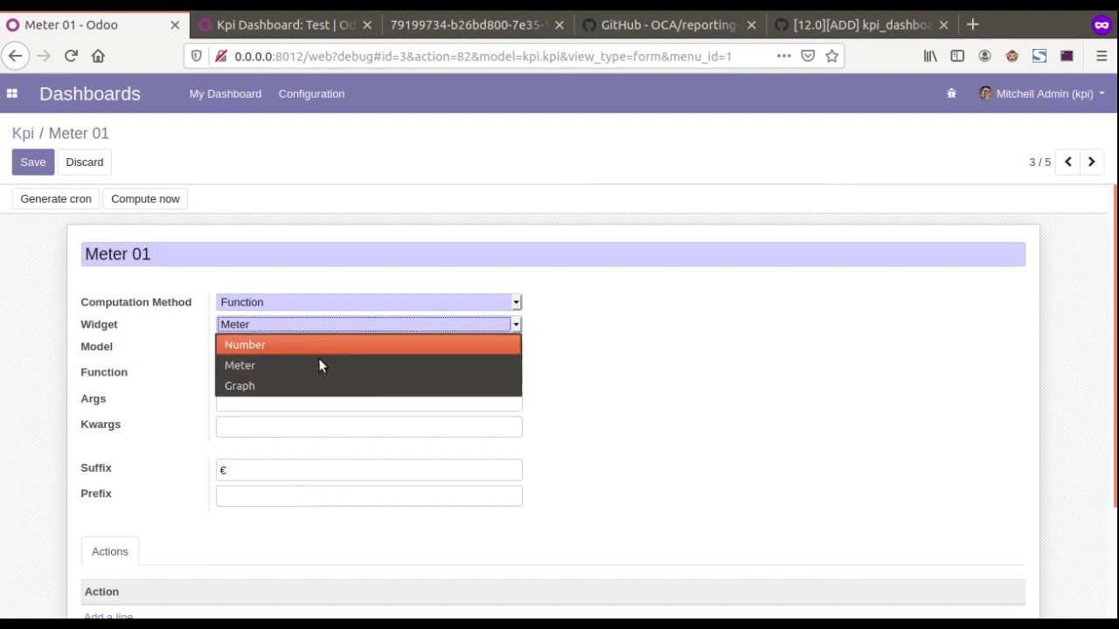
{"action": "left_click", "coordinate": [323, 322]}
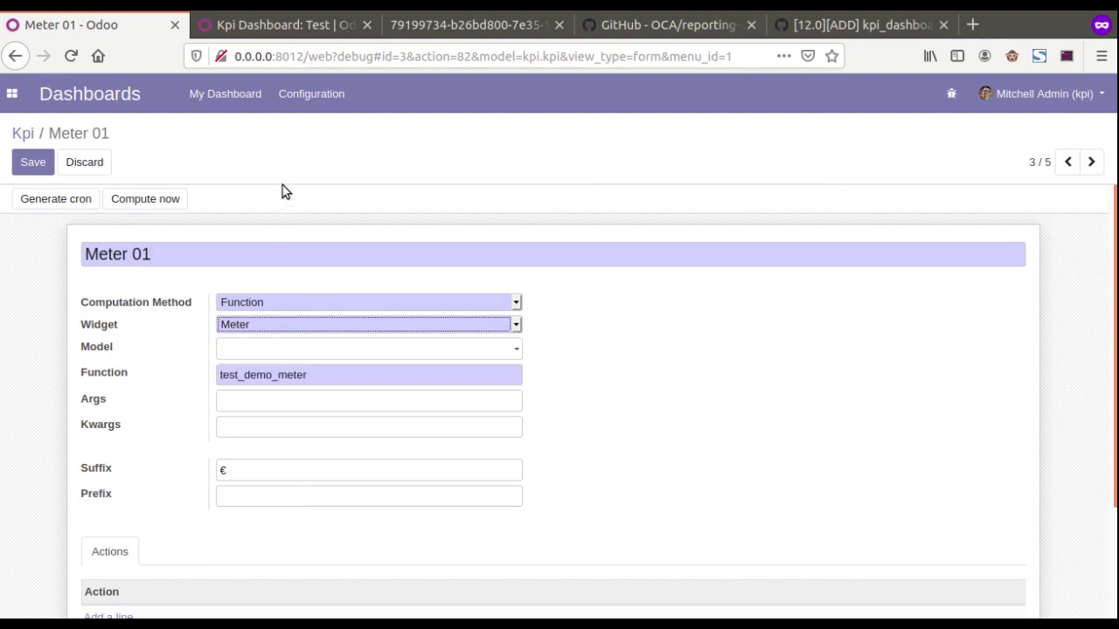
{"action": "left_click", "coordinate": [308, 98]}
{"action": "left_click", "coordinate": [341, 175]}
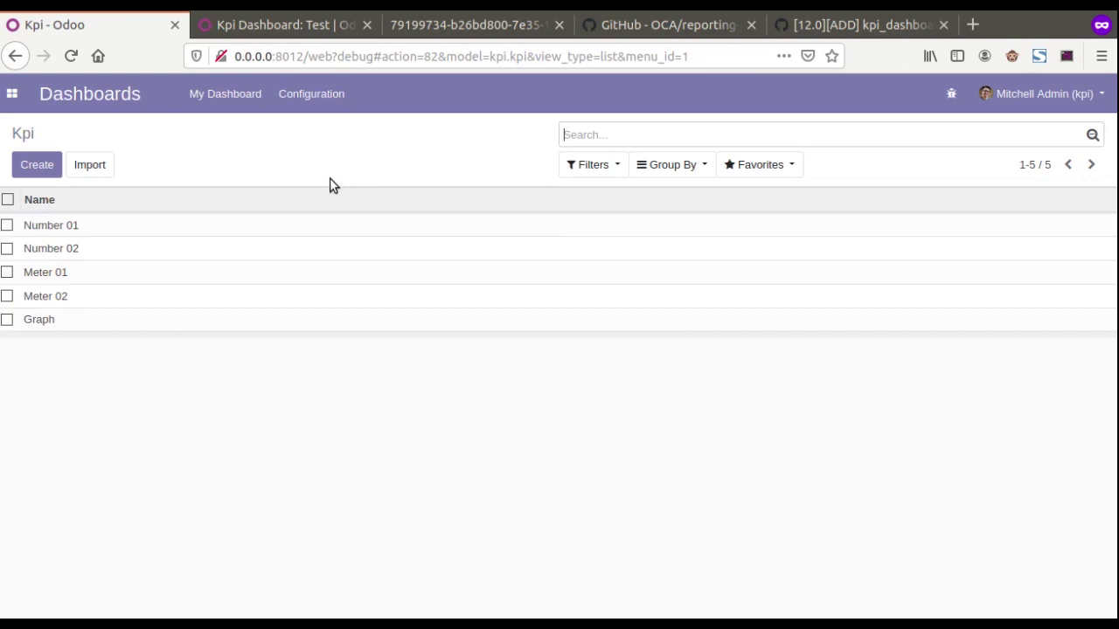
{"action": "left_click", "coordinate": [302, 101]}
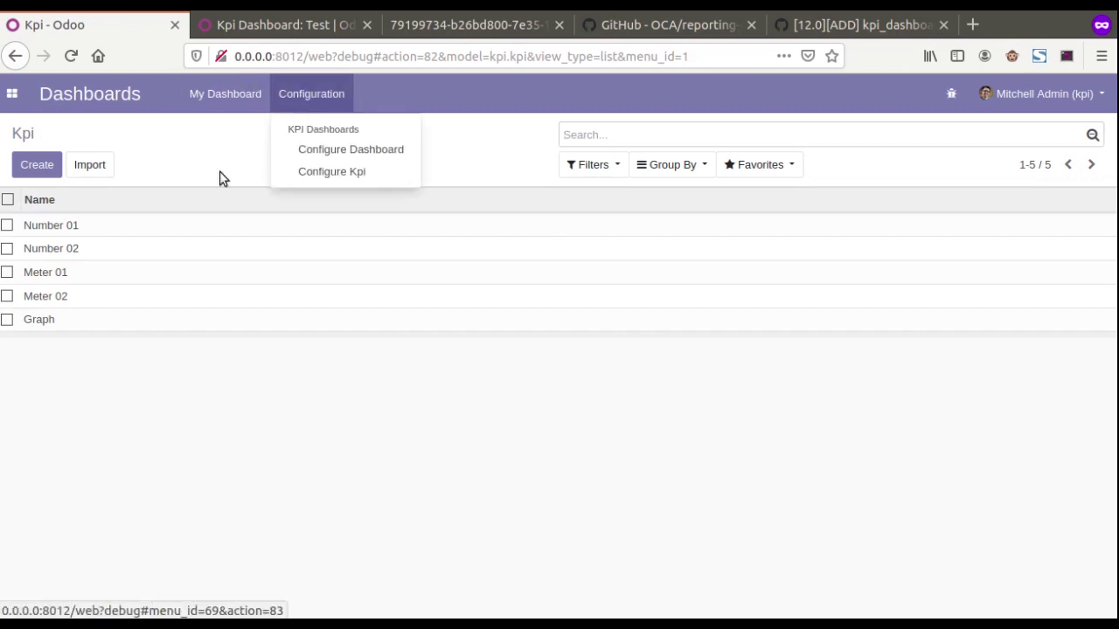
Step: Open the Dashboard record and duplicate it through the Action menu
{"action": "left_click", "coordinate": [317, 150]}
{"action": "left_click", "coordinate": [91, 237]}
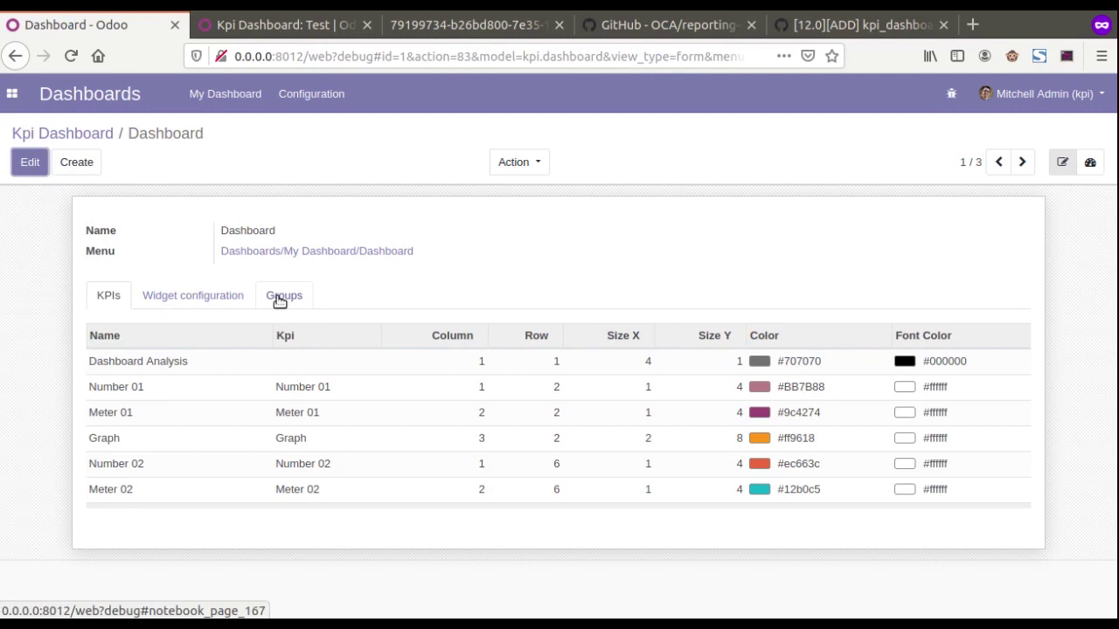
{"action": "left_click", "coordinate": [288, 24]}
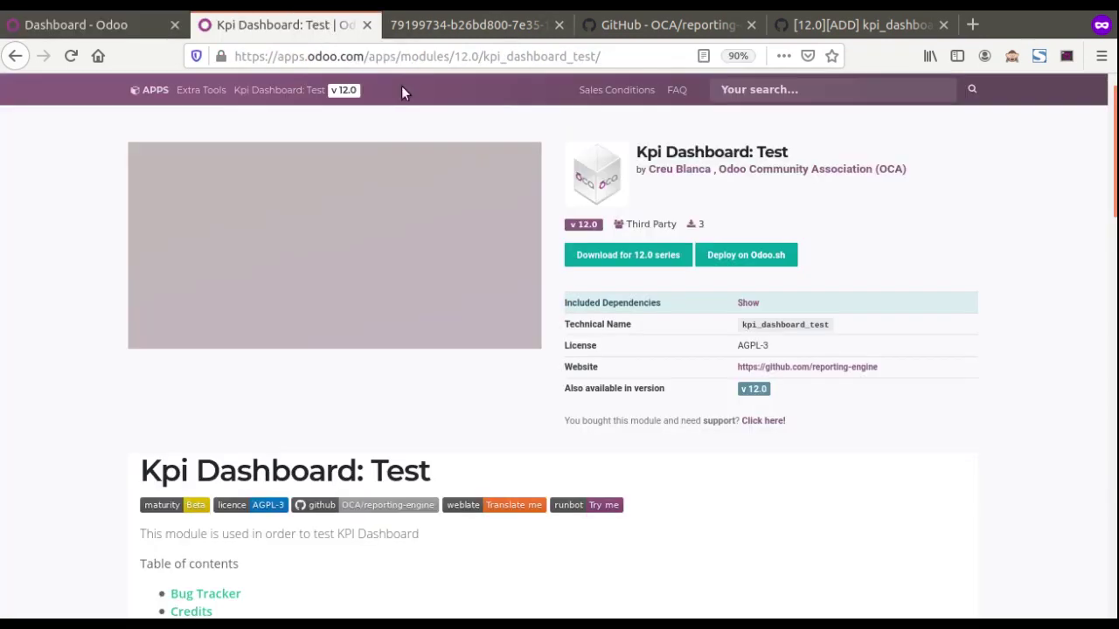
{"action": "triple_click", "coordinate": [655, 156]}
{"action": "left_click", "coordinate": [133, 26]}
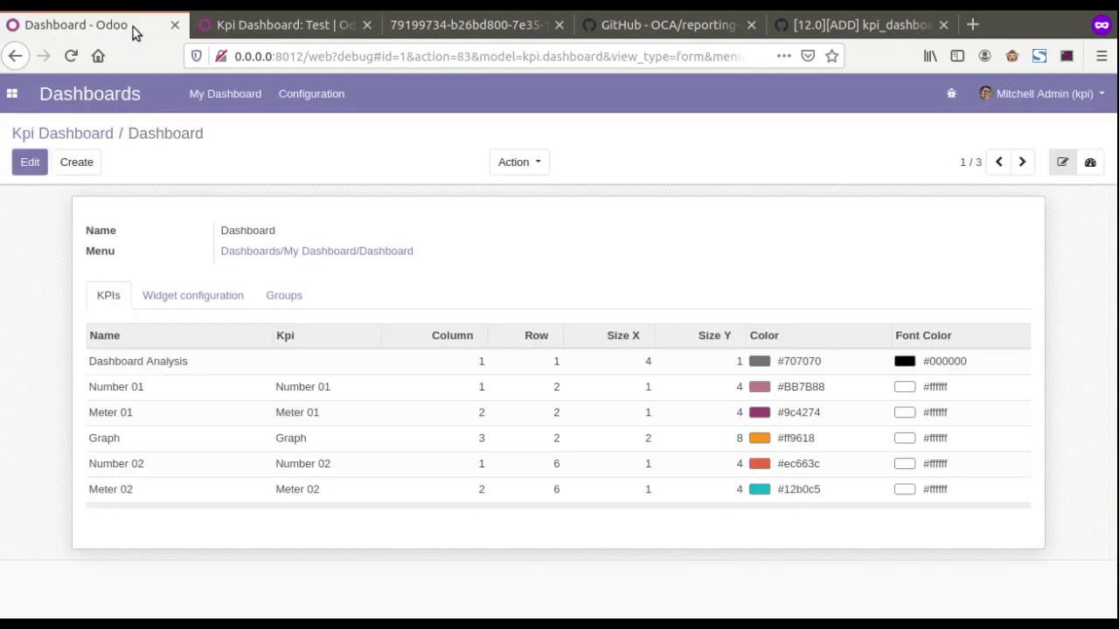
{"action": "left_click", "coordinate": [519, 162]}
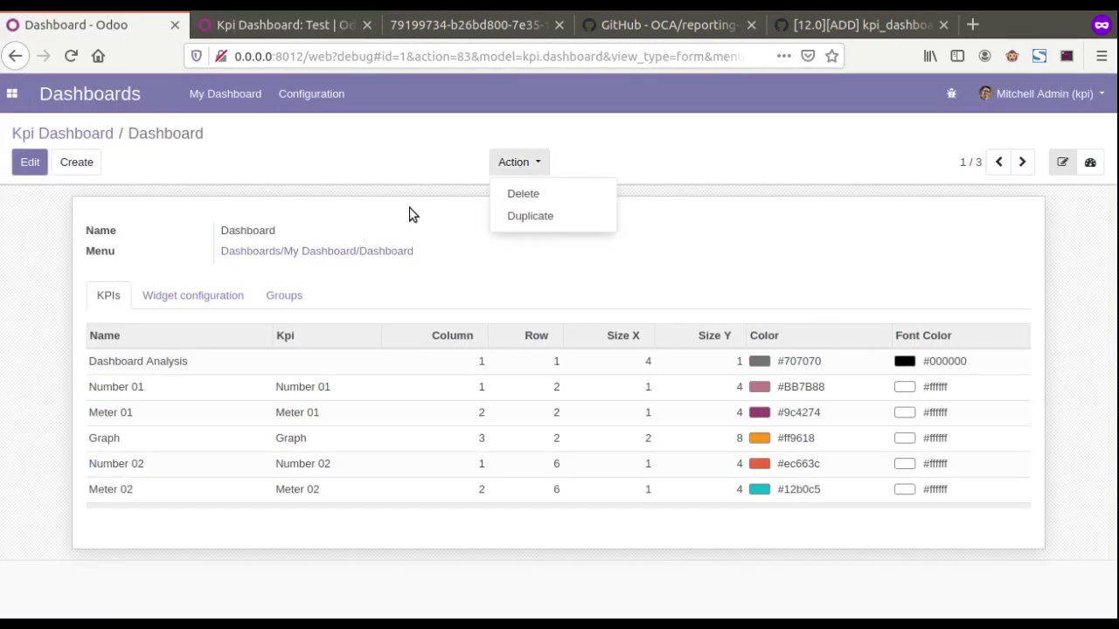
{"action": "left_click", "coordinate": [510, 216]}
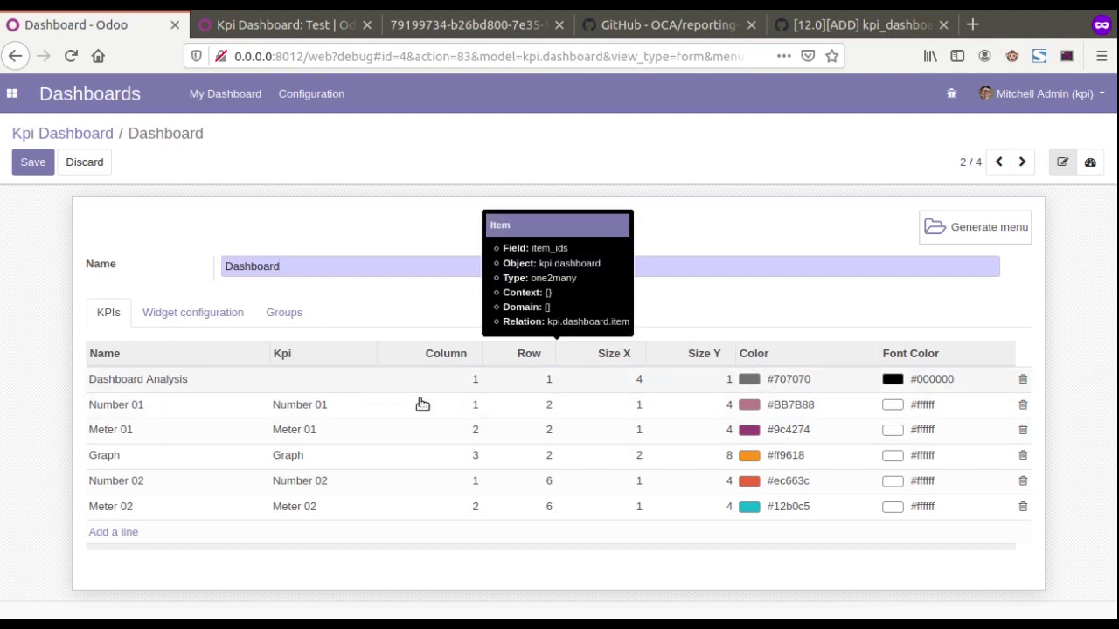
Step: Rename the header KPI row and the dashboard Name to 'Invoice Analysis' and save
{"action": "left_click", "coordinate": [122, 389]}
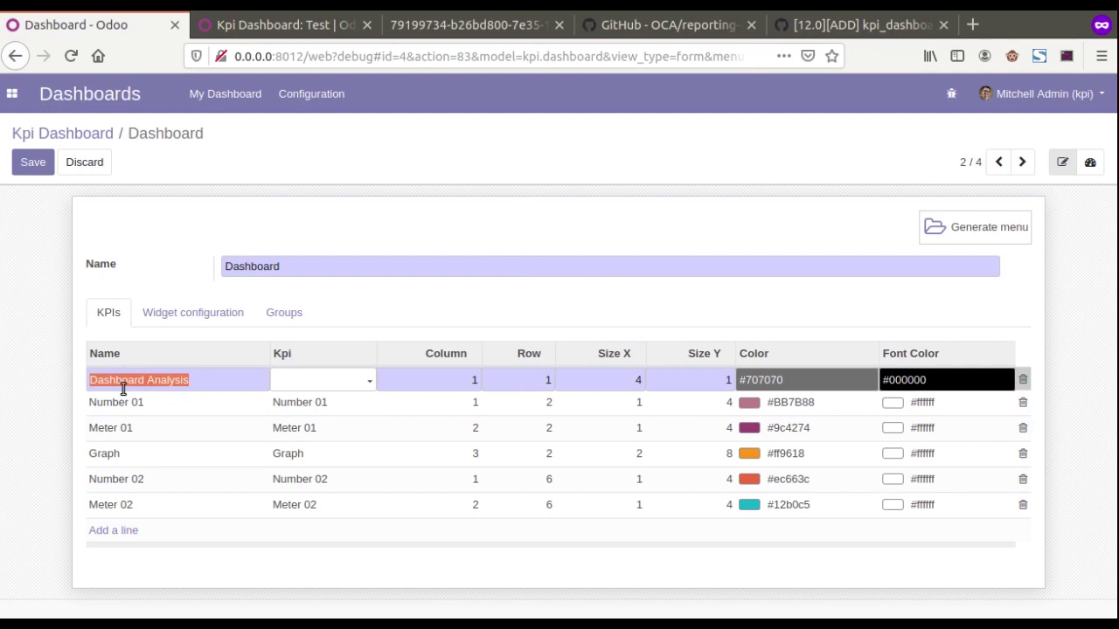
{"action": "type", "text": "Invoice"}
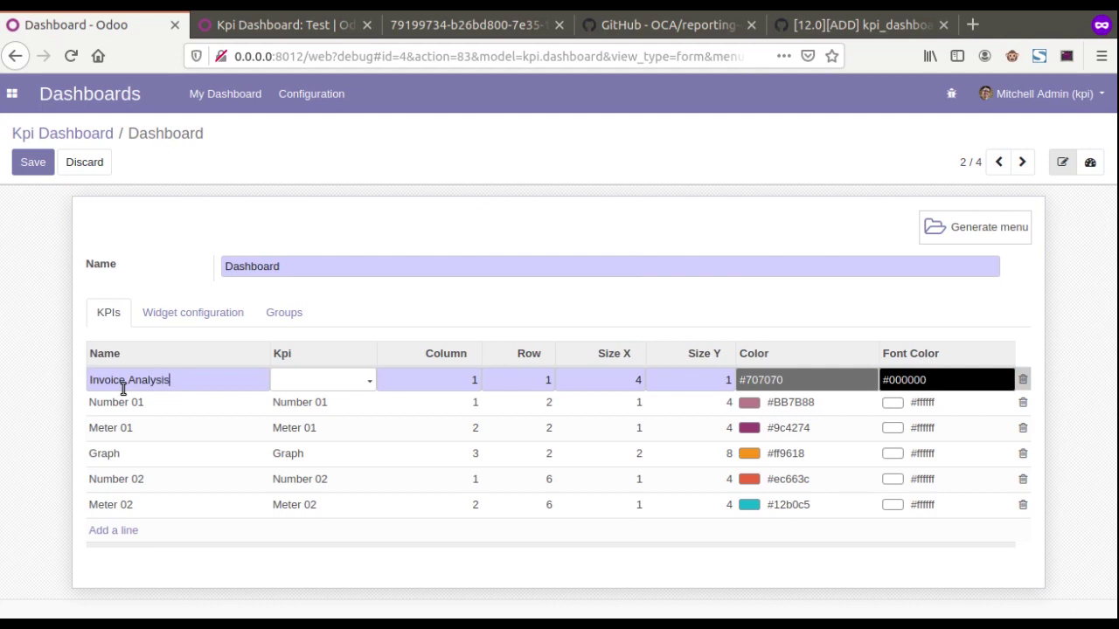
{"action": "key", "text": "ctrl+shift+Left"}
{"action": "key", "text": "ctrl+shift+Left"}
{"action": "key", "text": "ctrl+c"}
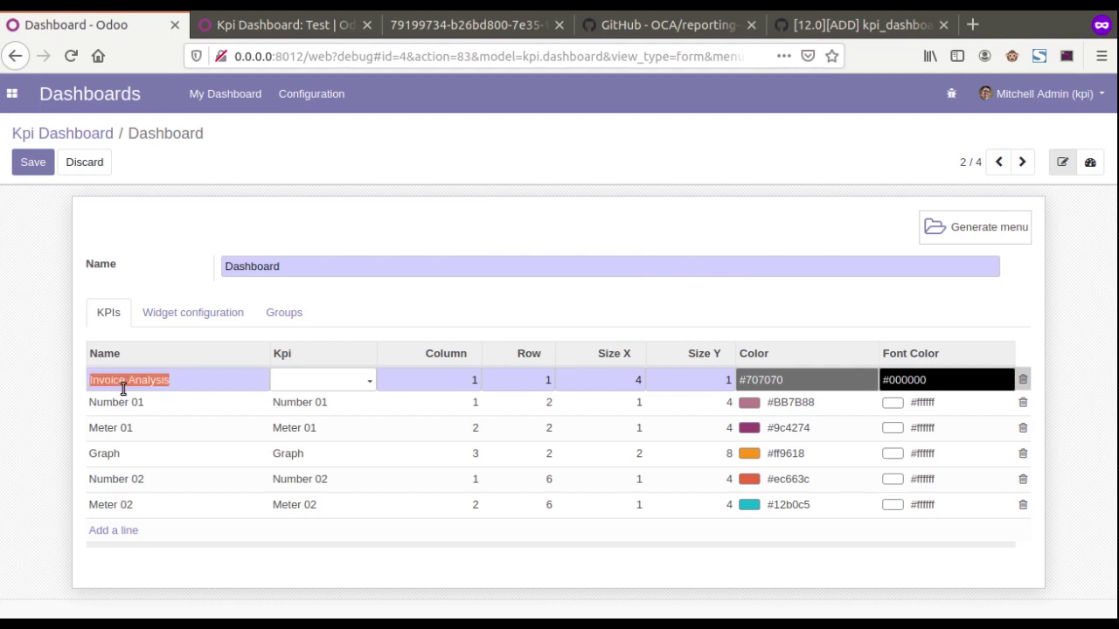
{"action": "double_click", "coordinate": [306, 267]}
{"action": "key", "text": "ctrl+v"}
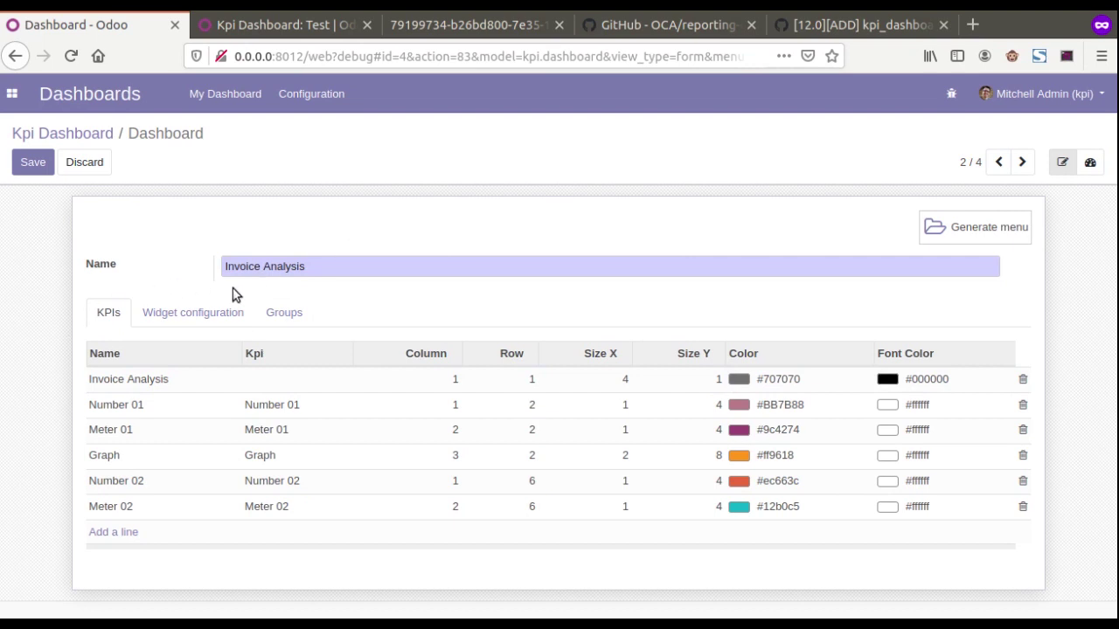
{"action": "left_click", "coordinate": [951, 226]}
{"action": "left_click", "coordinate": [26, 173]}
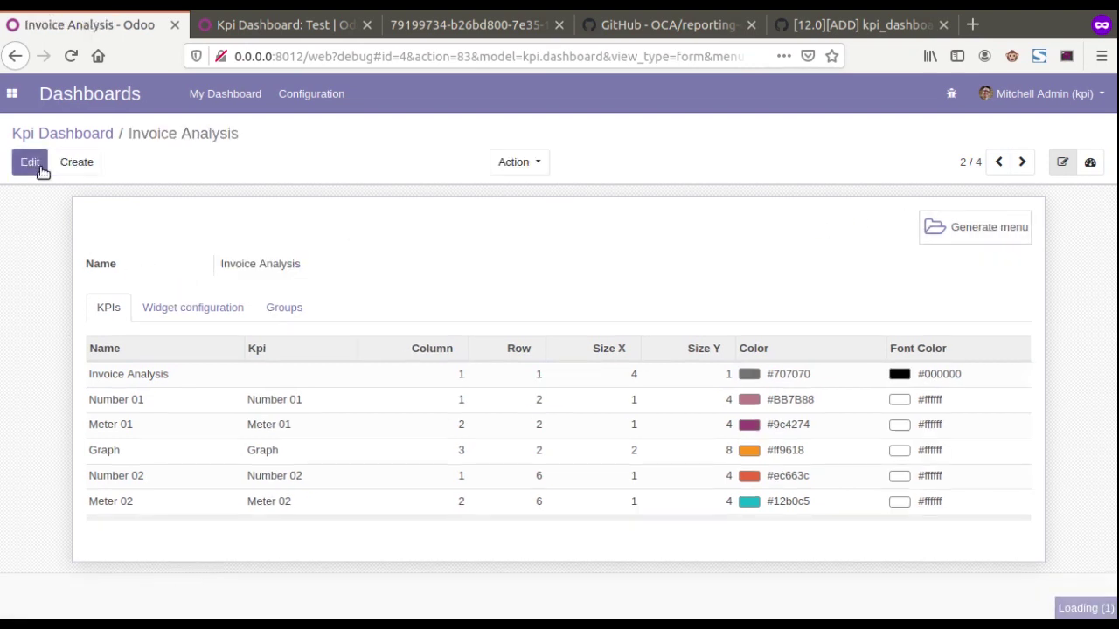
{"action": "left_click", "coordinate": [1090, 162]}
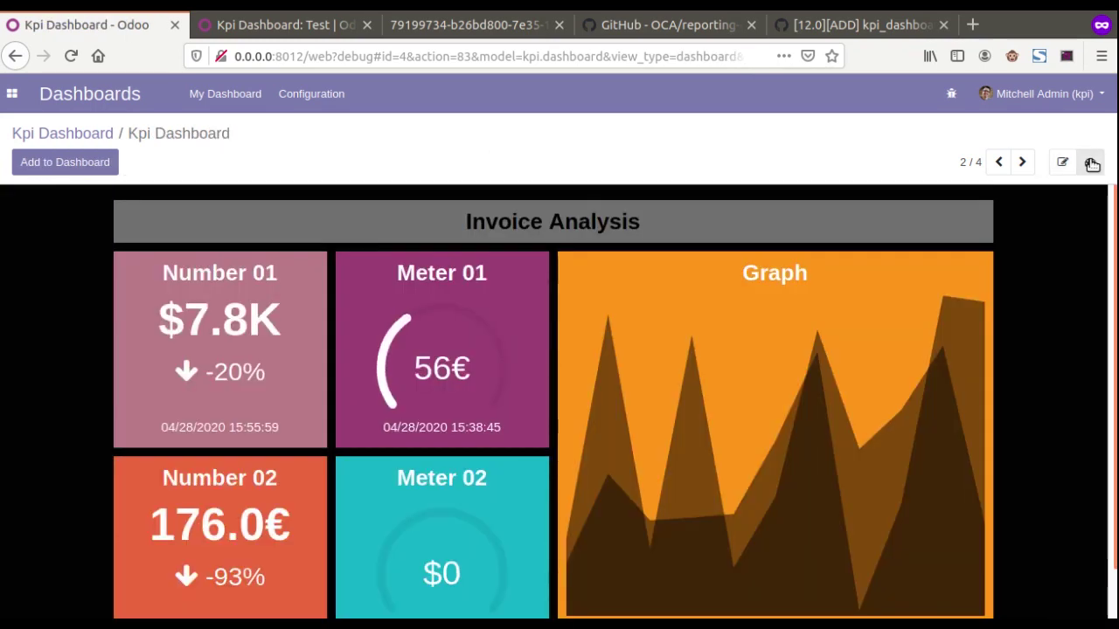
{"action": "triple_click", "coordinate": [527, 232]}
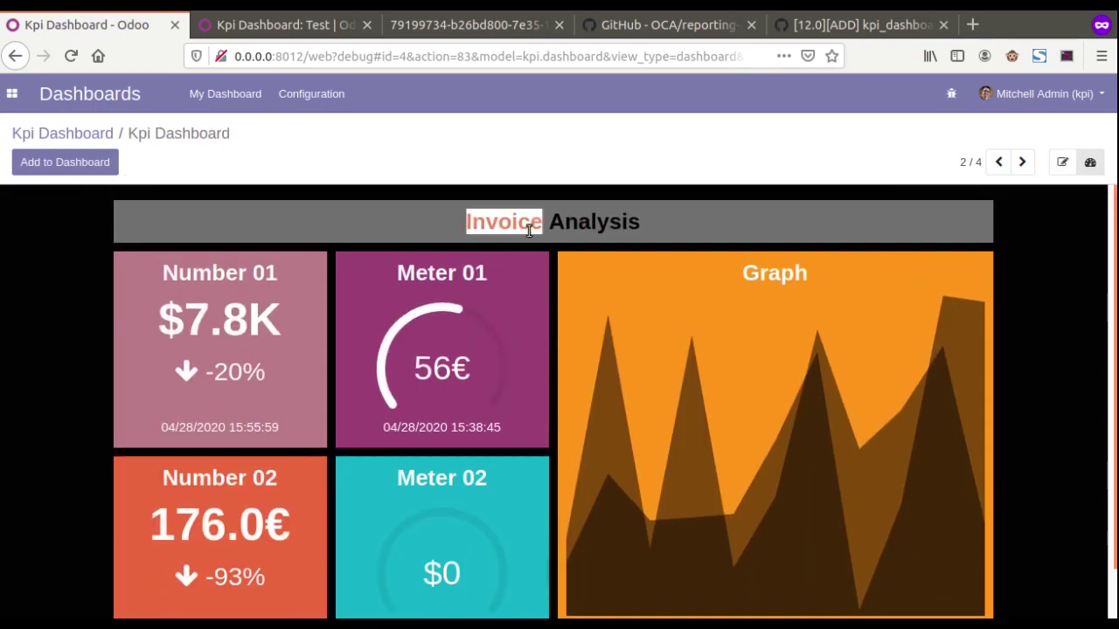
{"action": "scroll", "coordinate": [206, 330], "scroll_direction": "down", "scroll_amount": 1}
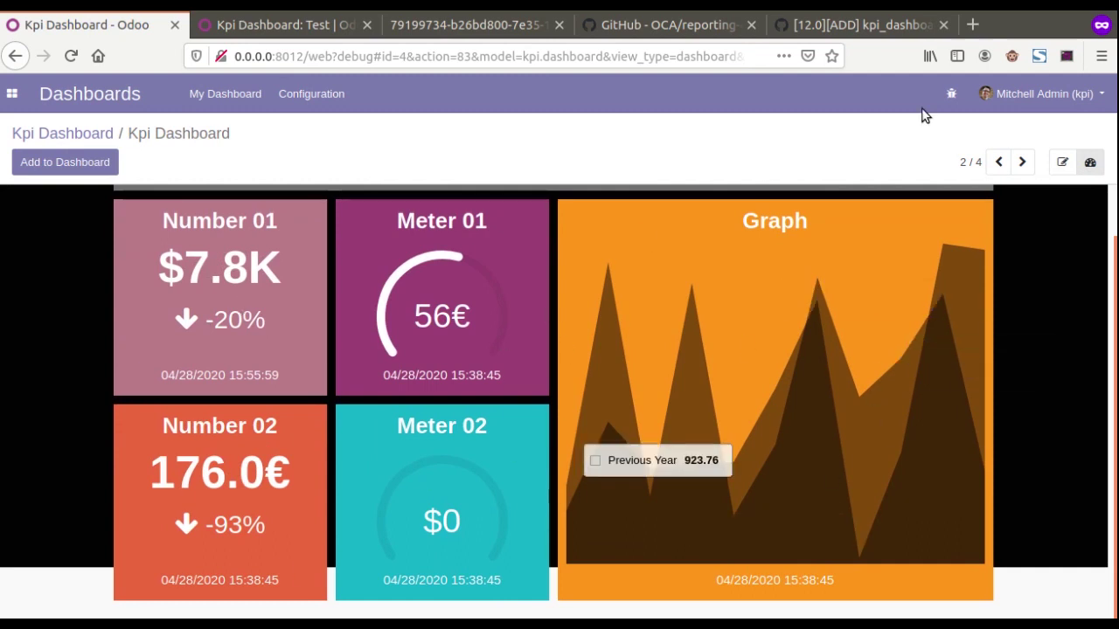
{"action": "left_click", "coordinate": [1062, 162]}
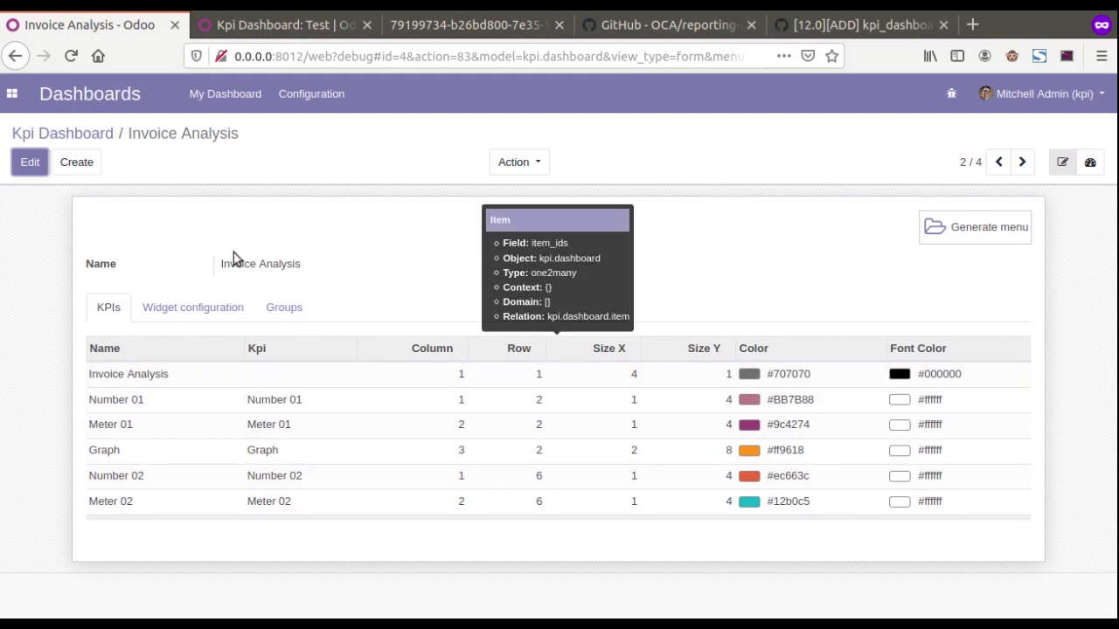
{"action": "left_click", "coordinate": [1090, 161]}
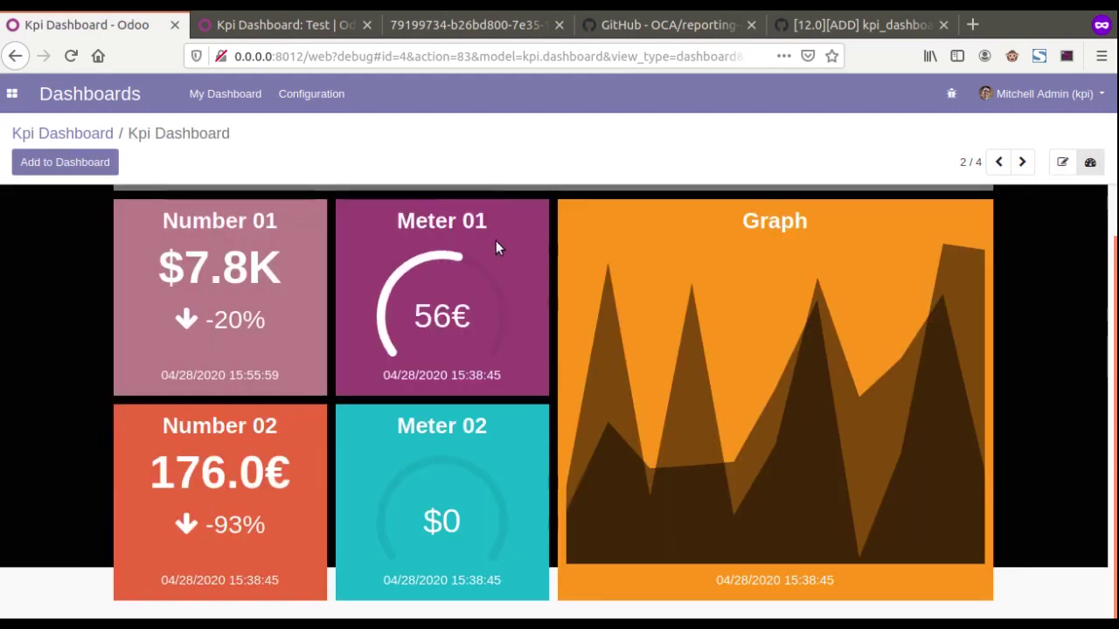
{"action": "left_click", "coordinate": [1062, 161]}
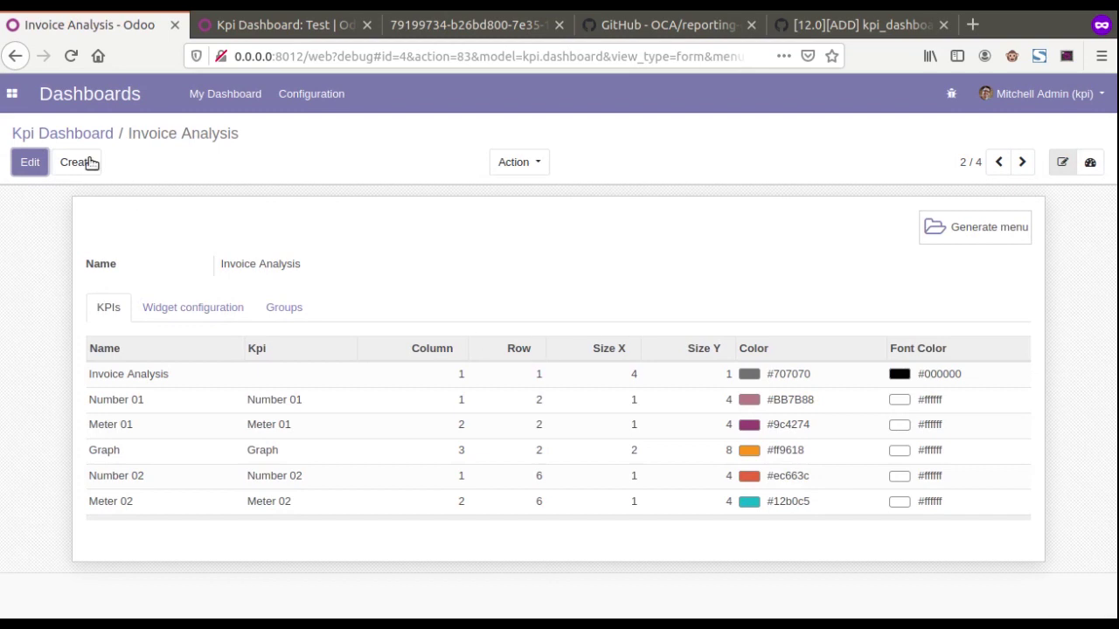
Step: Set Number 01's colour to green #15BB47 and save the dashboard
{"action": "left_click", "coordinate": [29, 162]}
{"action": "left_click", "coordinate": [773, 406]}
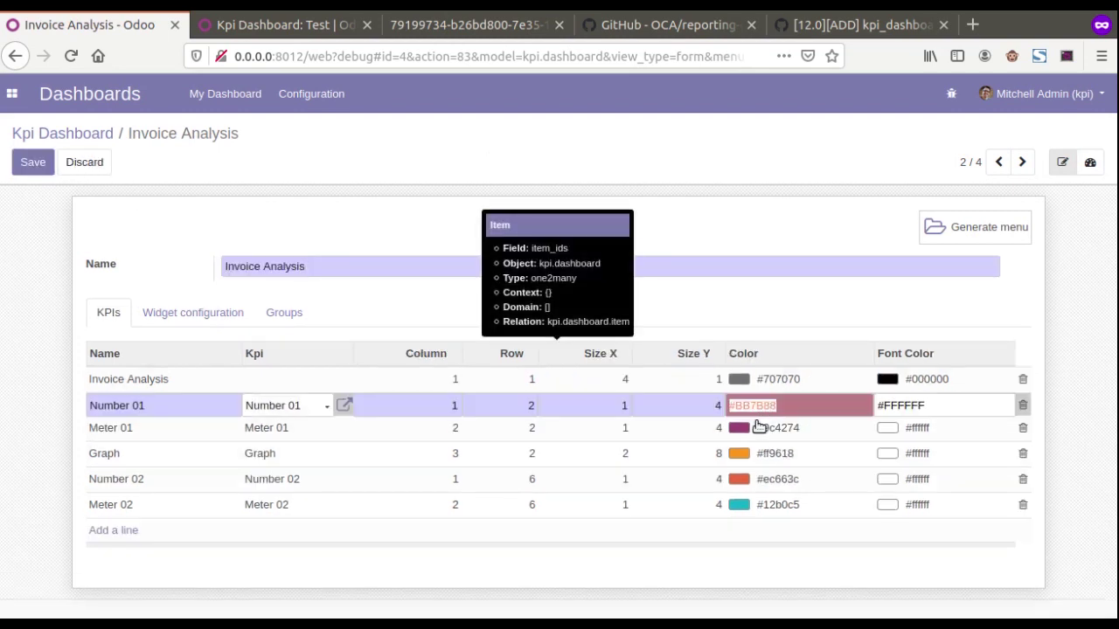
{"action": "left_click", "coordinate": [774, 449]}
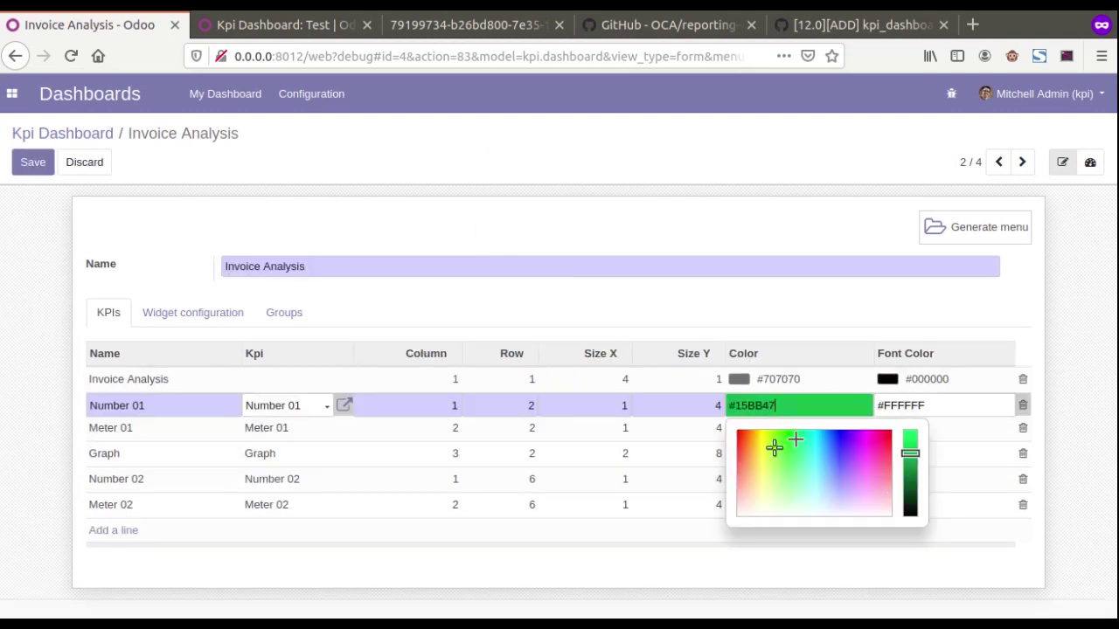
{"action": "left_click", "coordinate": [742, 304]}
{"action": "left_click", "coordinate": [33, 162]}
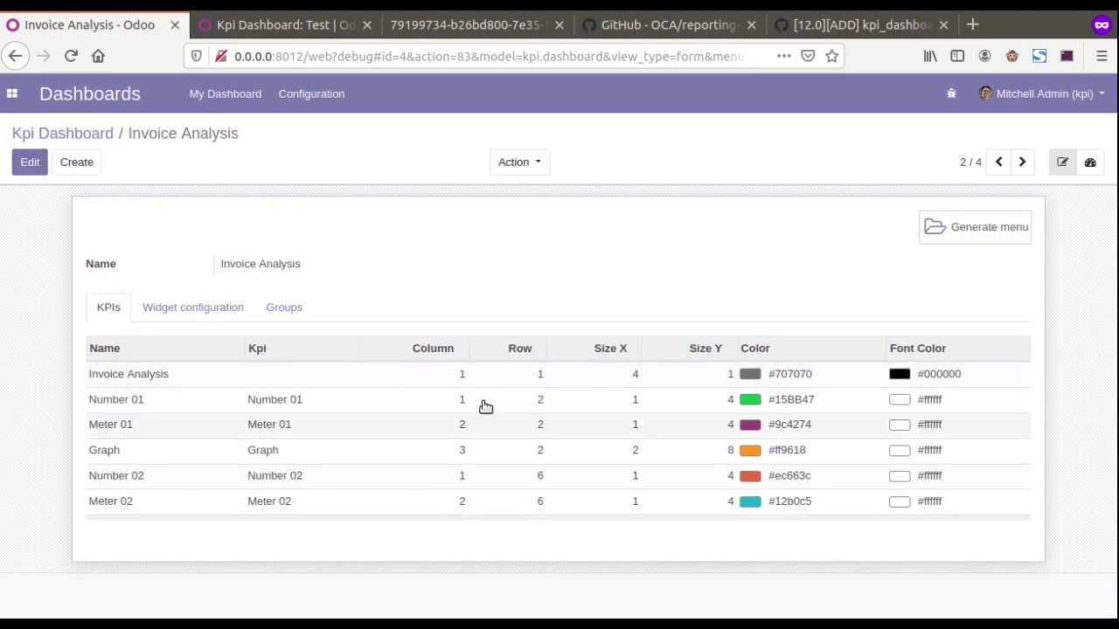
Step: Review the dashboard's Groups and Widget configuration tabs, then go to the Kpi Dashboard: Test page
{"action": "left_click", "coordinate": [274, 303]}
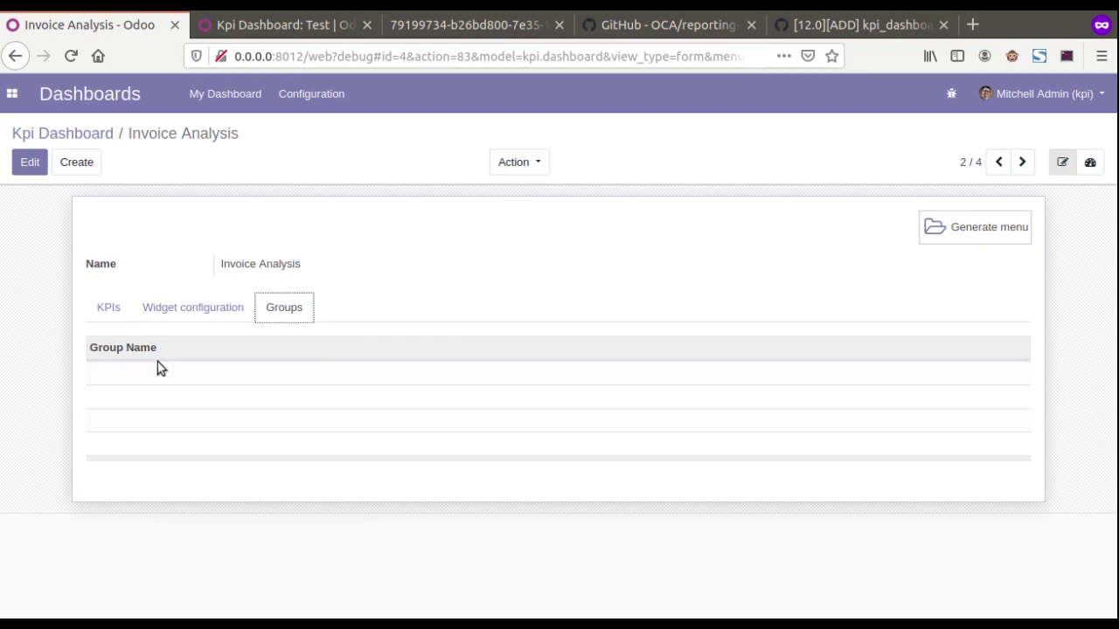
{"action": "left_click", "coordinate": [176, 313]}
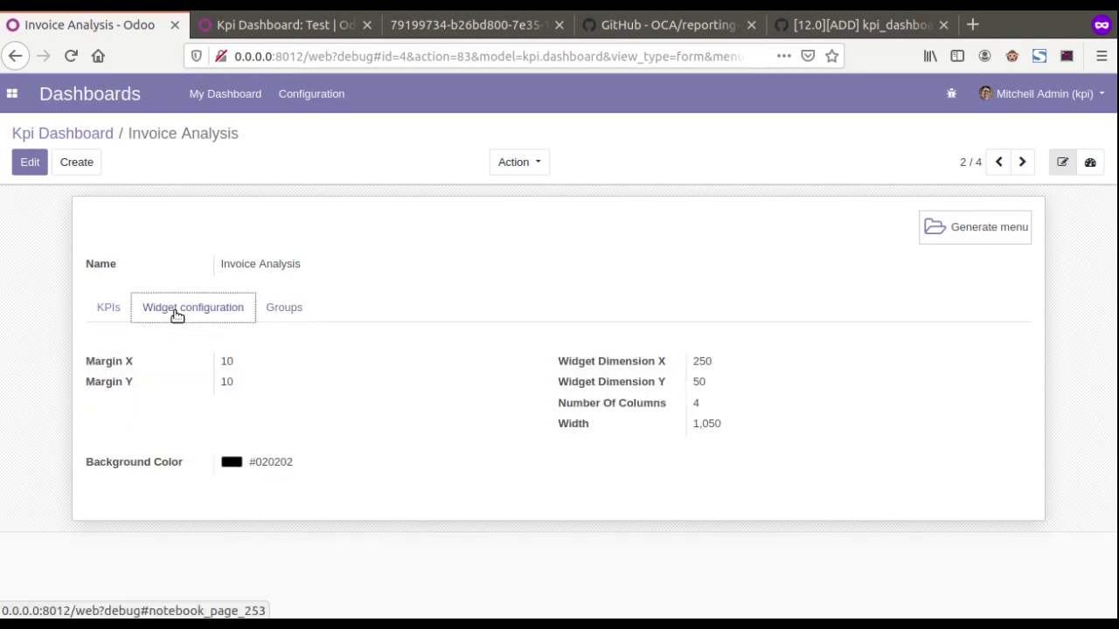
{"action": "left_click", "coordinate": [29, 161]}
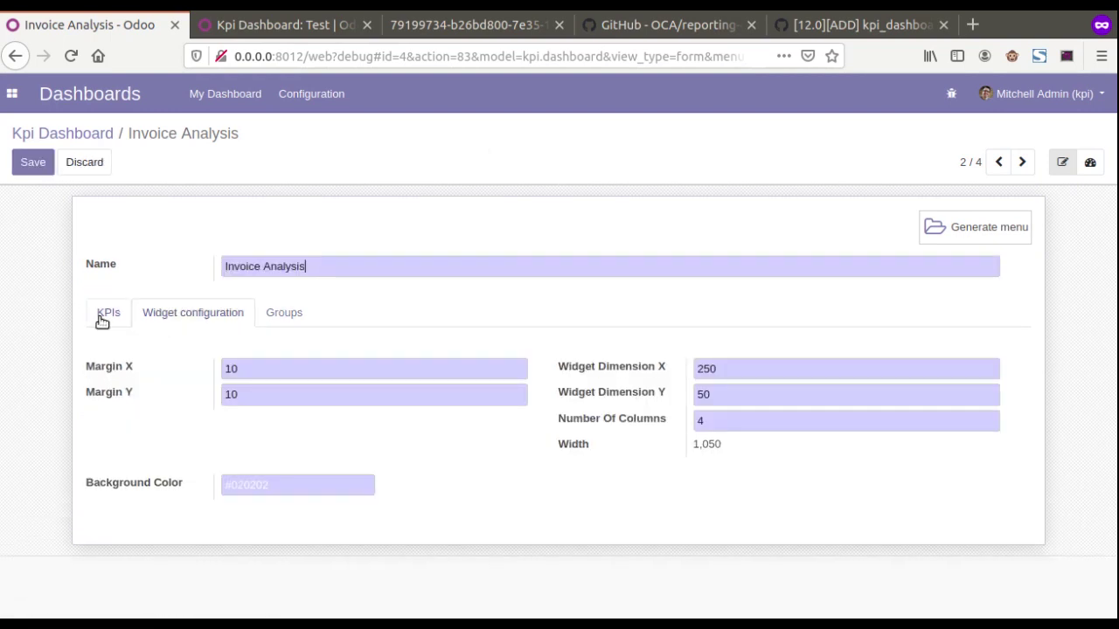
{"action": "left_click", "coordinate": [103, 316]}
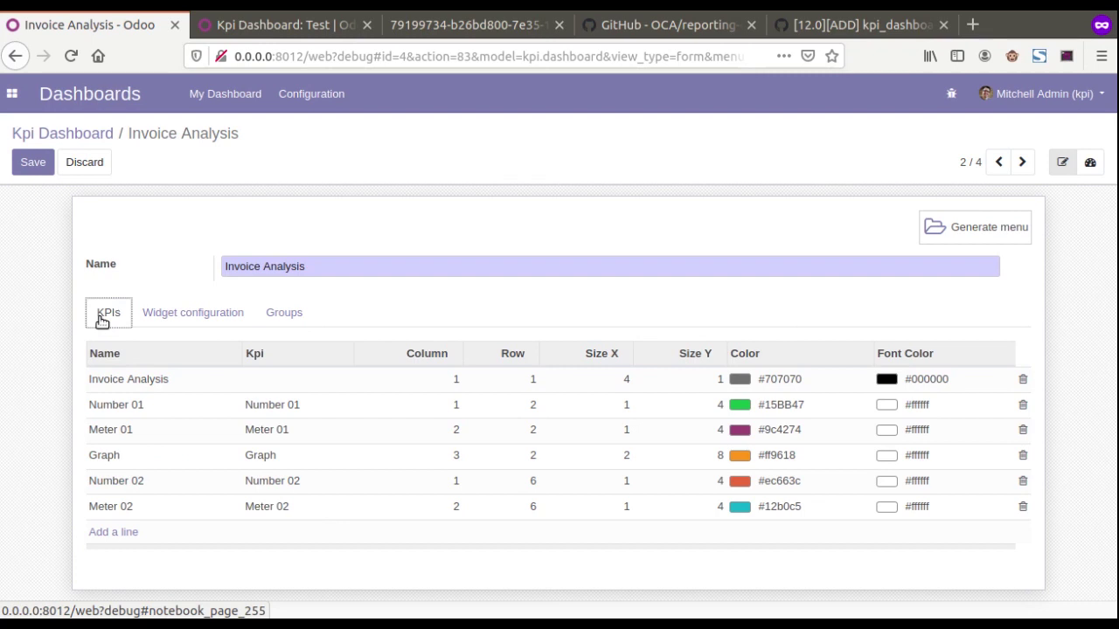
{"action": "left_click", "coordinate": [236, 25]}
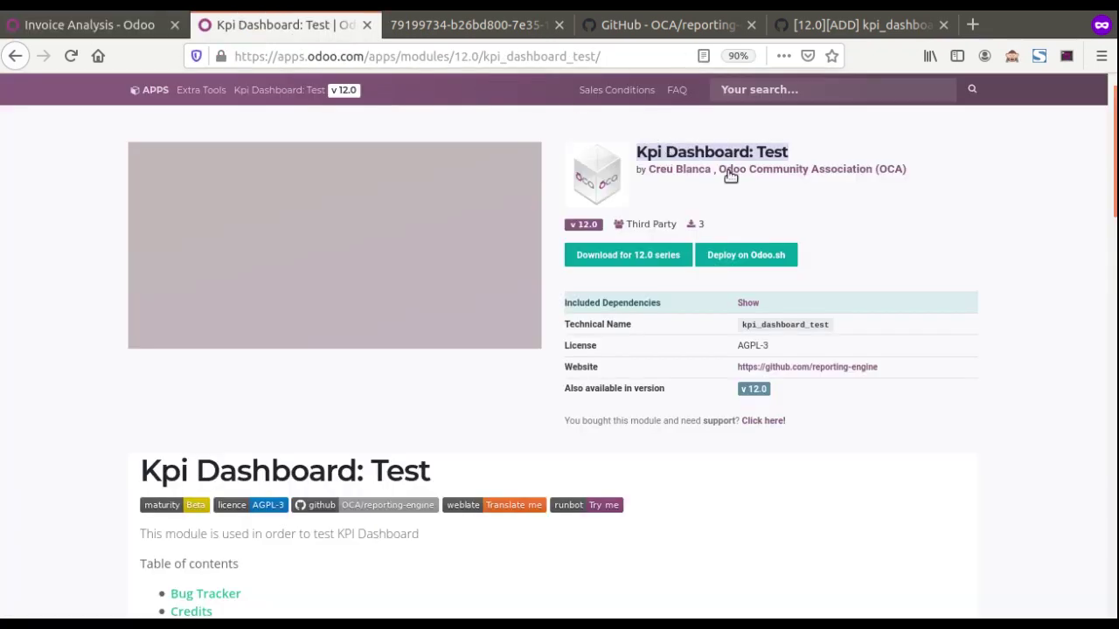
Step: Go back to the Odoo Apps listing, then show the OCA/reporting-engine repository on branch 12.0
{"action": "left_click", "coordinate": [19, 59]}
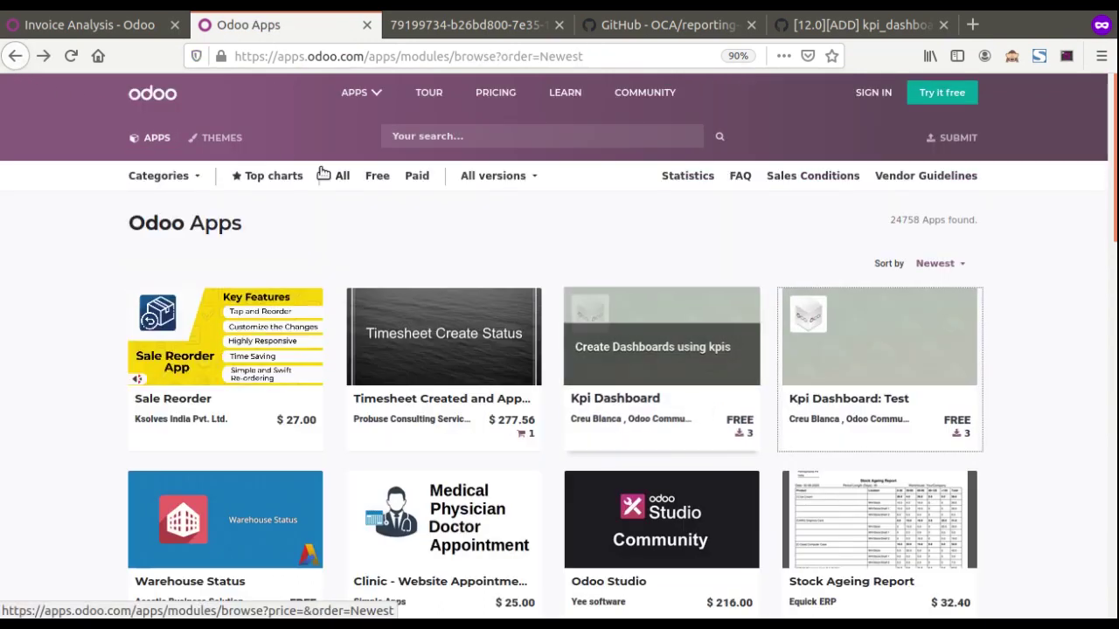
{"action": "left_click", "coordinate": [132, 31]}
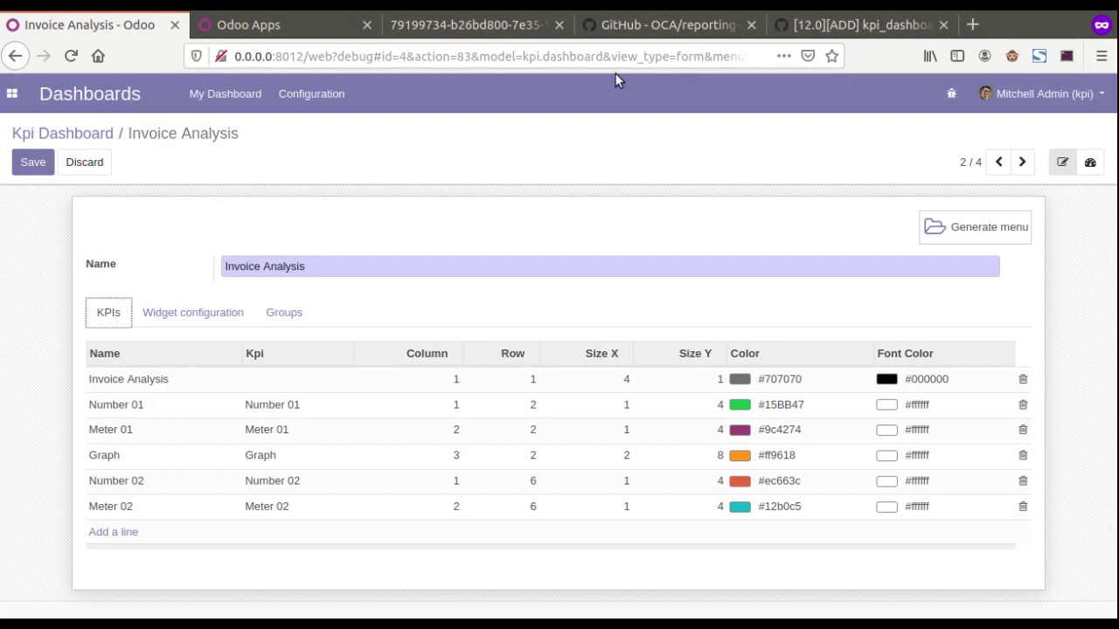
{"action": "left_click", "coordinate": [663, 28]}
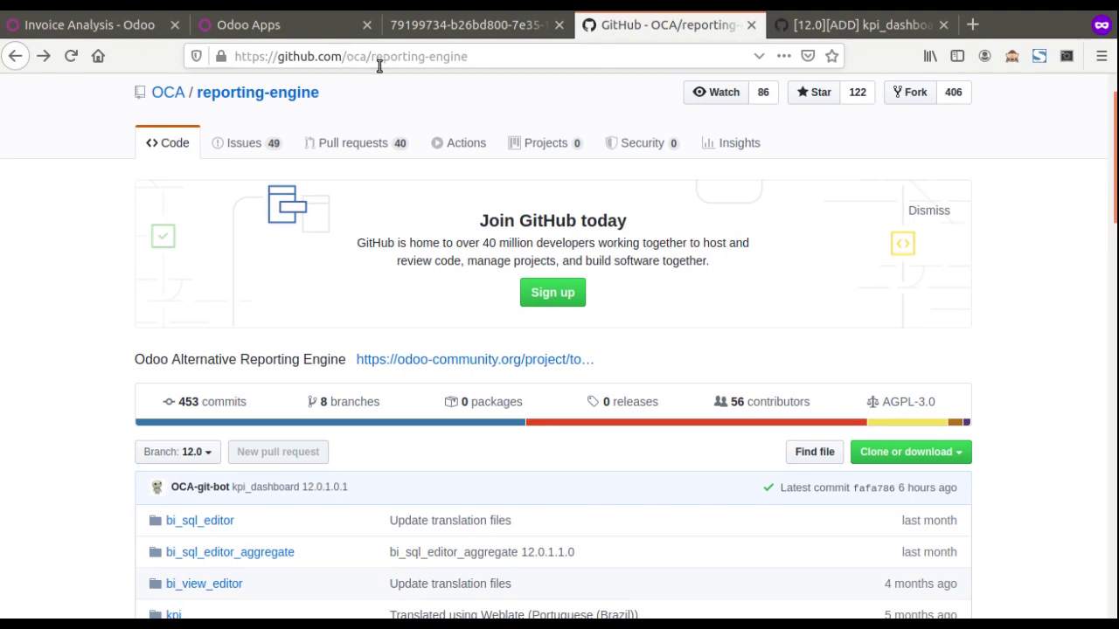
Step: Bring up pull request #387 and read its description and configuration notes
{"action": "left_click", "coordinate": [834, 27]}
{"action": "scroll", "coordinate": [727, 283], "scroll_direction": "up", "scroll_amount": 10}
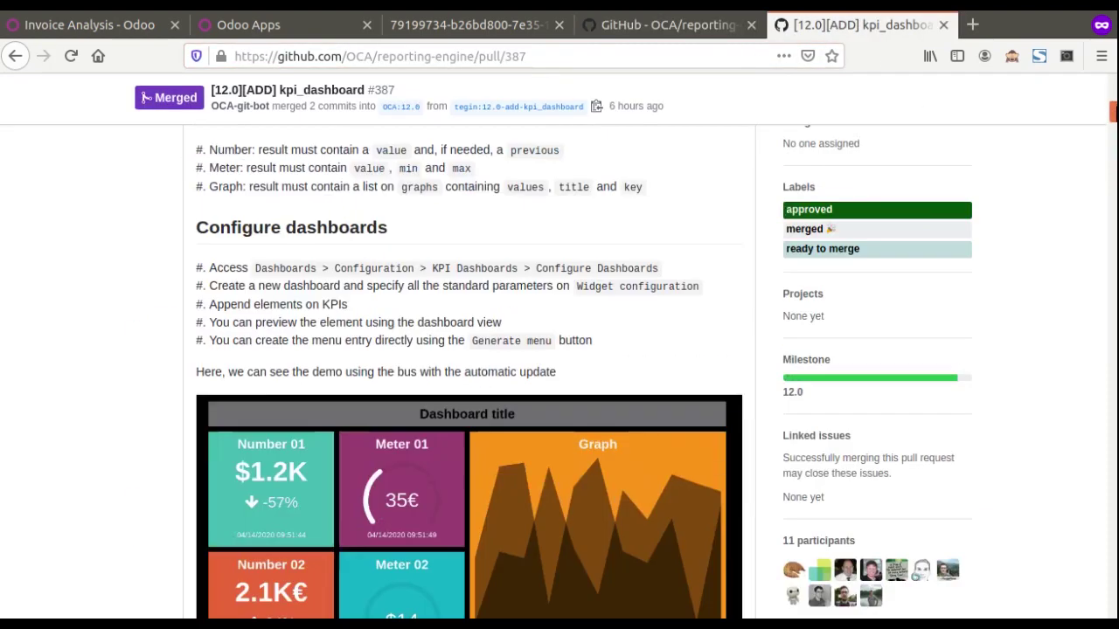
{"action": "scroll", "coordinate": [727, 282], "scroll_direction": "down", "scroll_amount": 5}
{"action": "scroll", "coordinate": [355, 297], "scroll_direction": "up", "scroll_amount": 3}
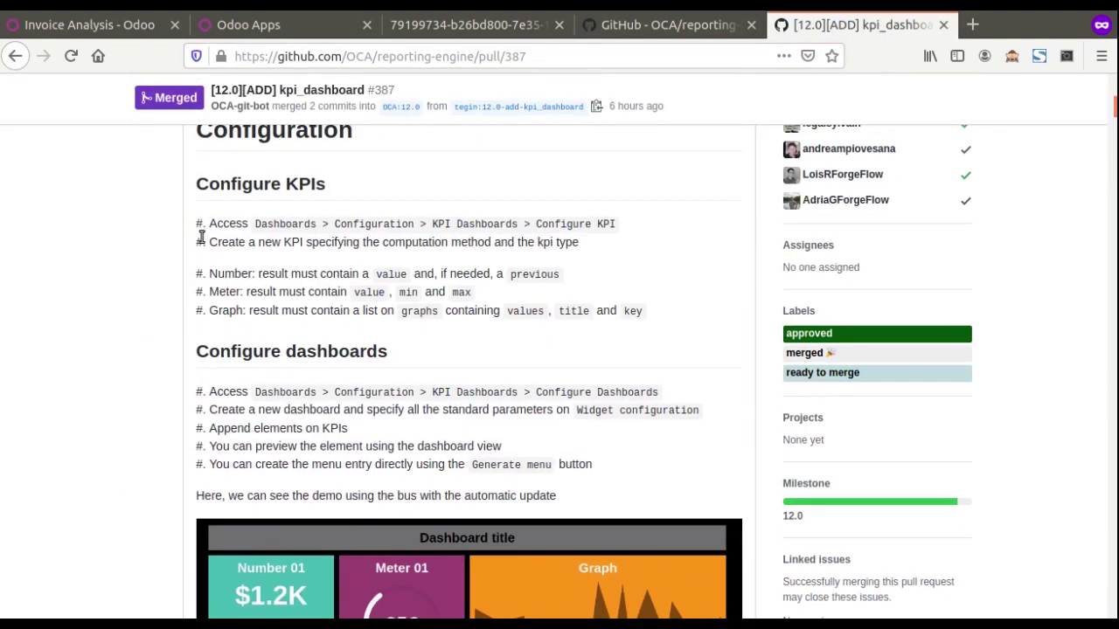
{"action": "left_click_drag", "start_coordinate": [208, 224], "coordinate": [425, 325]}
{"action": "scroll", "coordinate": [199, 234], "scroll_direction": "down", "scroll_amount": 2}
{"action": "scroll", "coordinate": [259, 262], "scroll_direction": "down", "scroll_amount": 10}
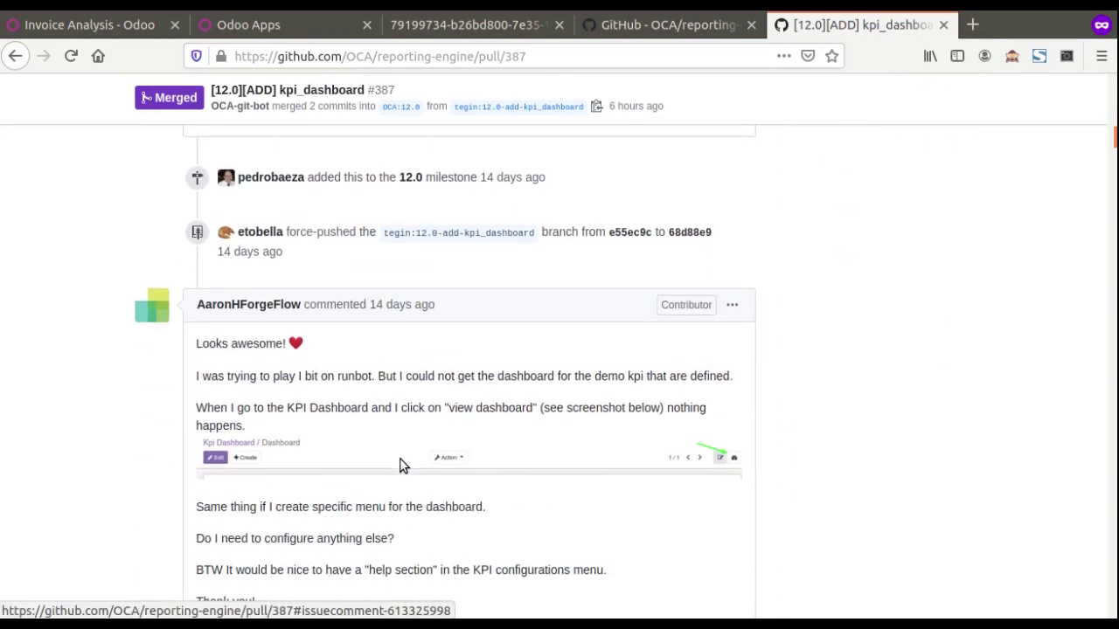
{"action": "scroll", "coordinate": [411, 472], "scroll_direction": "down", "scroll_amount": 8}
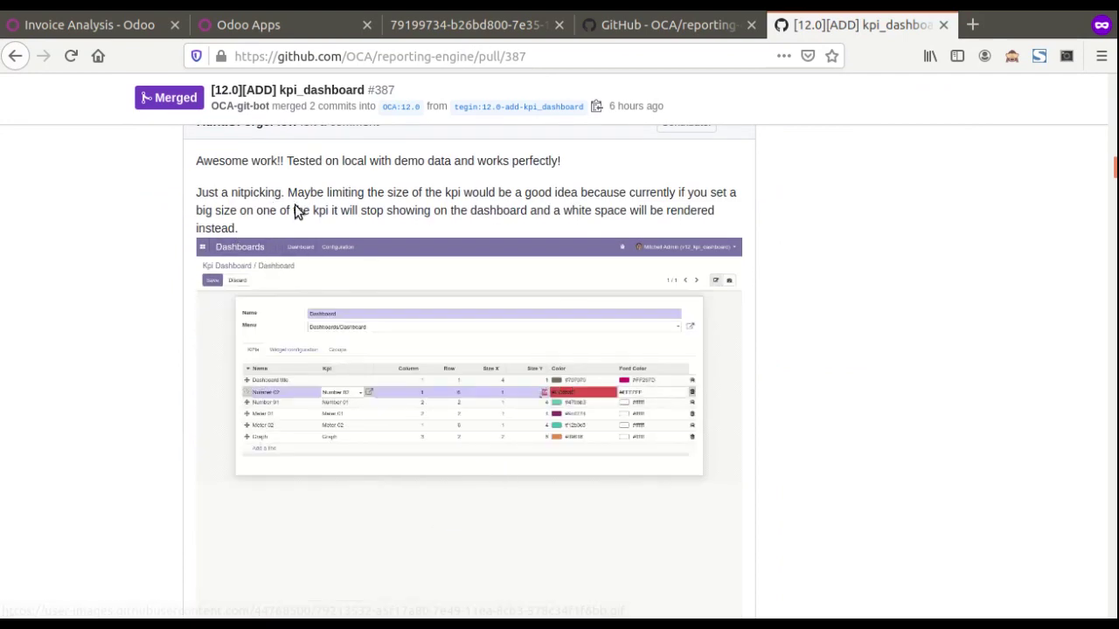
{"action": "left_click_drag", "start_coordinate": [263, 209], "coordinate": [280, 211]}
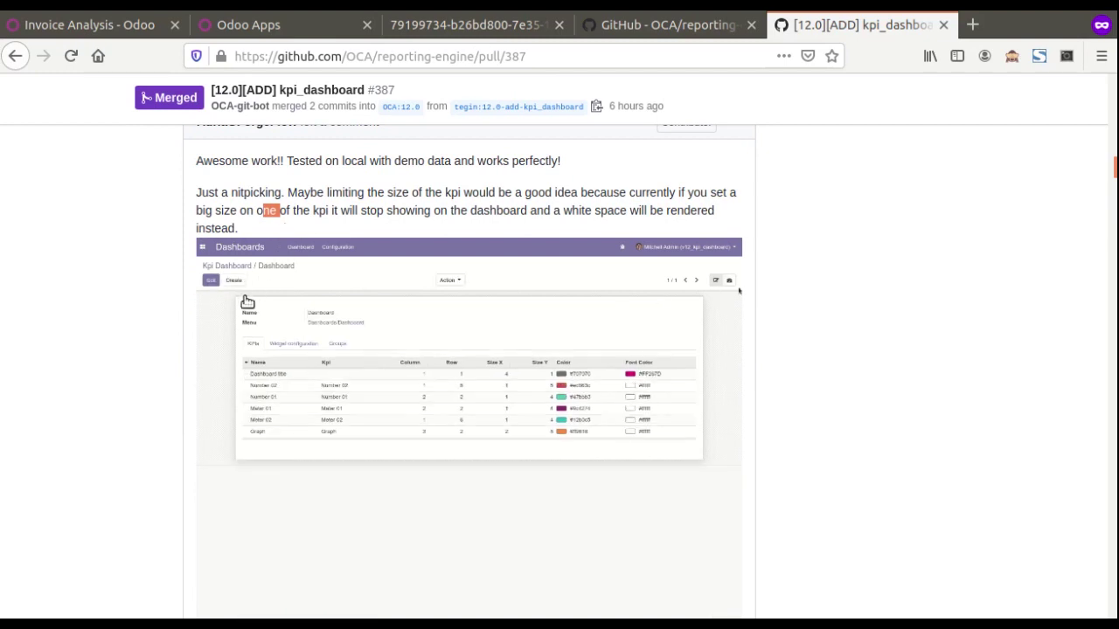
Step: Scroll through the review comments to the approving review about overlapping tiles
{"action": "scroll", "coordinate": [448, 326], "scroll_direction": "down", "scroll_amount": 7}
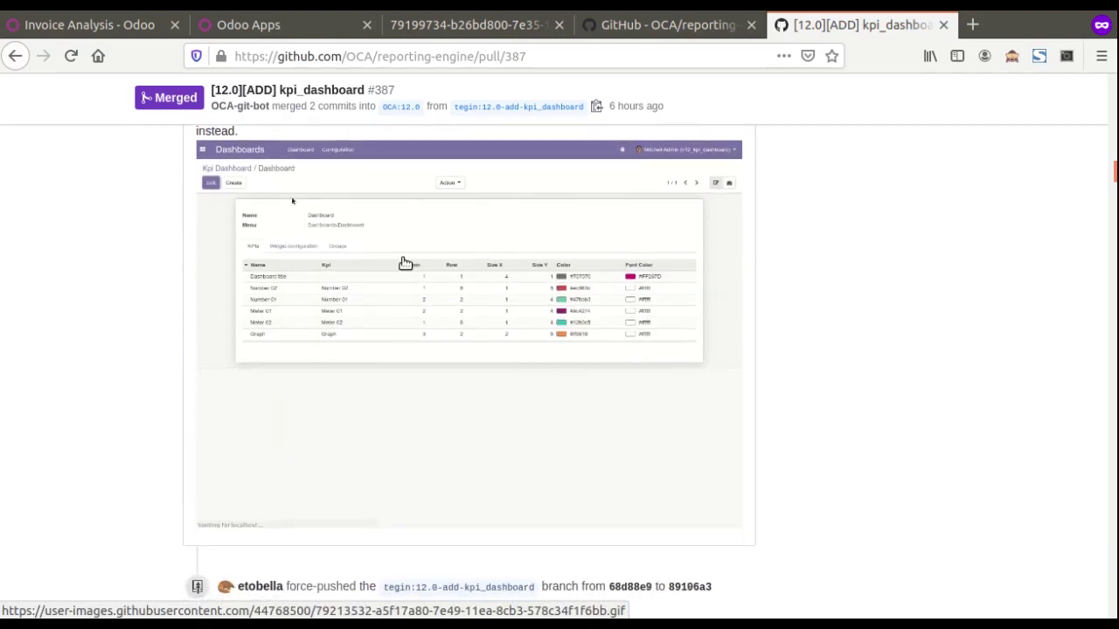
{"action": "scroll", "coordinate": [591, 273], "scroll_direction": "down", "scroll_amount": 15}
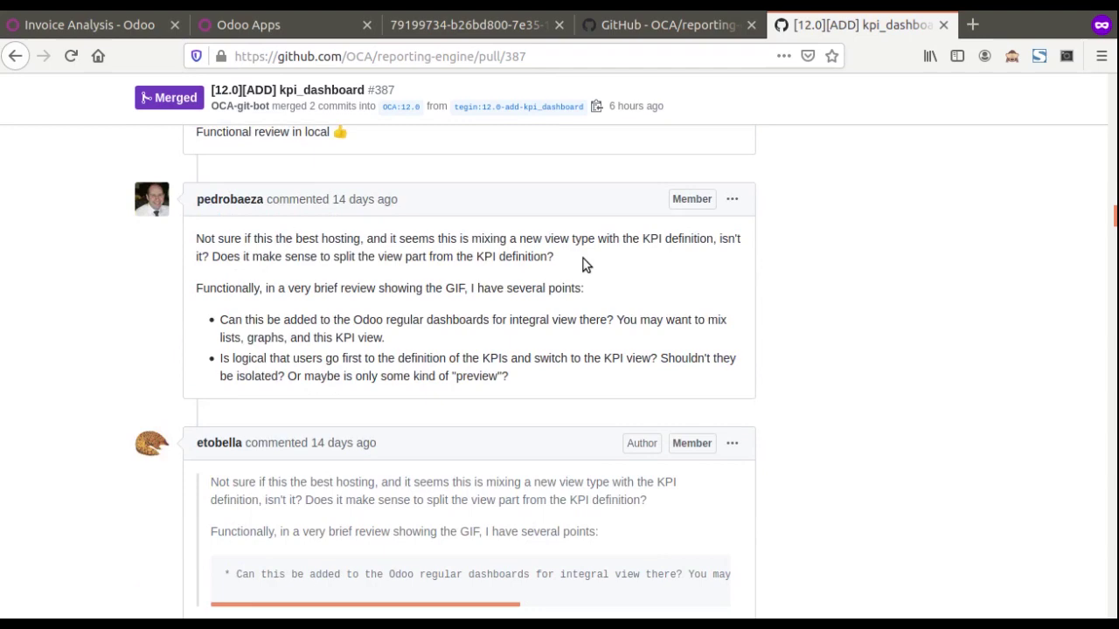
{"action": "scroll", "coordinate": [500, 294], "scroll_direction": "down", "scroll_amount": 15}
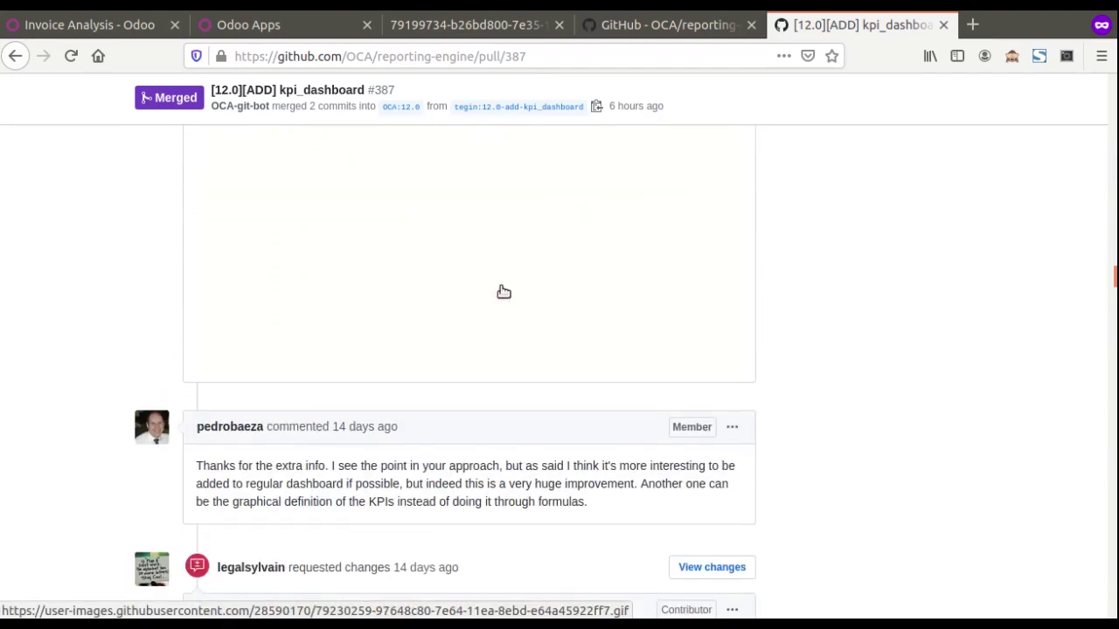
{"action": "scroll", "coordinate": [516, 293], "scroll_direction": "down", "scroll_amount": 3}
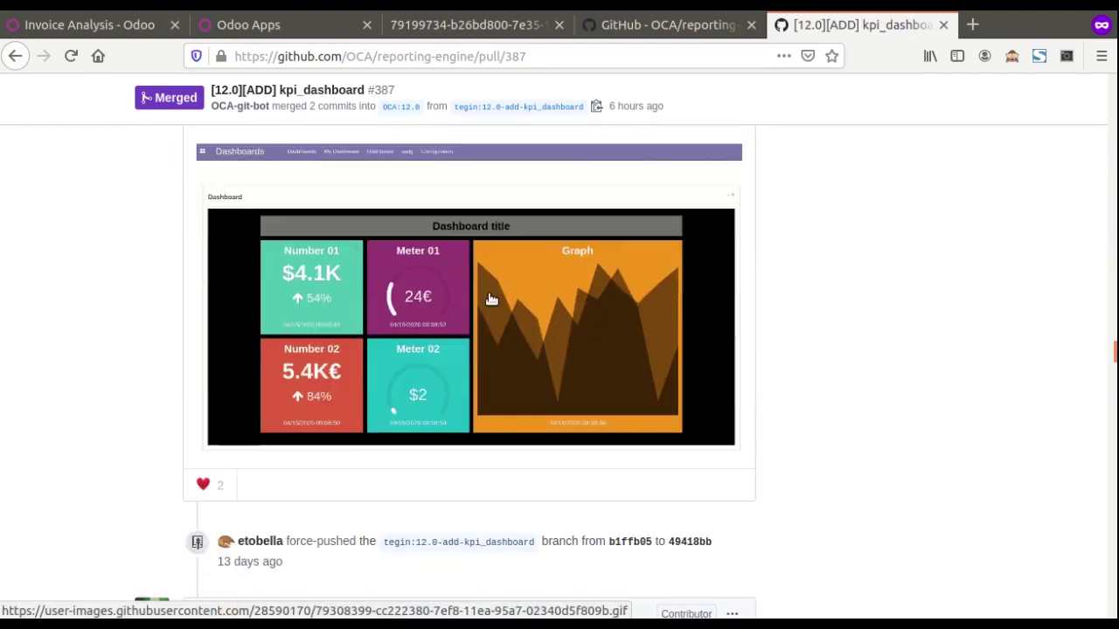
{"action": "scroll", "coordinate": [491, 299], "scroll_direction": "down", "scroll_amount": 15}
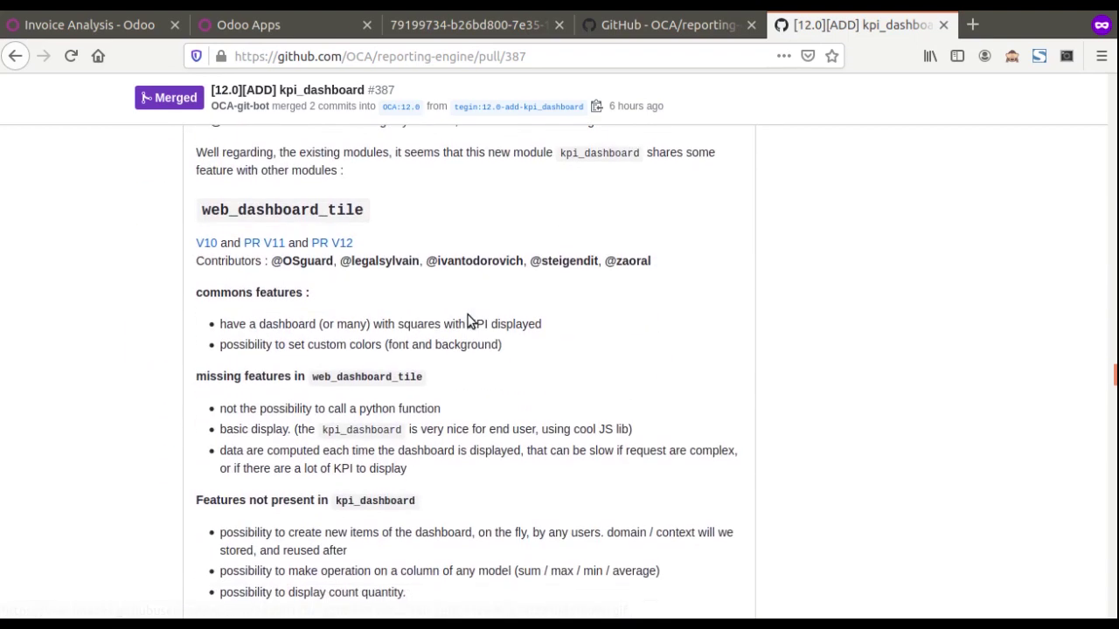
{"action": "scroll", "coordinate": [483, 317], "scroll_direction": "down", "scroll_amount": 10}
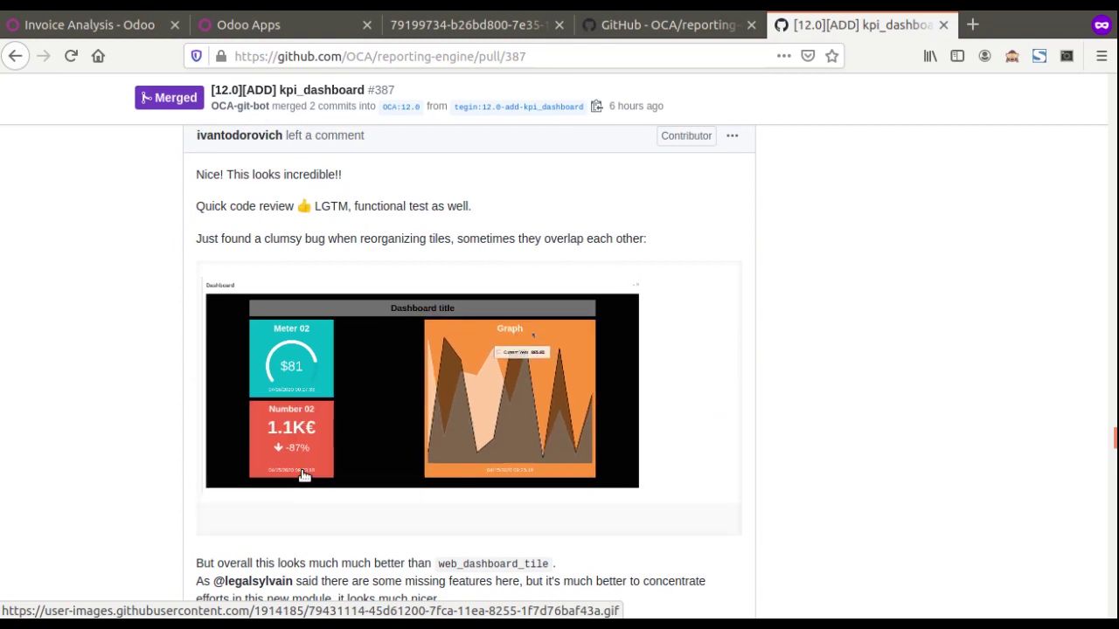
{"action": "scroll", "coordinate": [306, 469], "scroll_direction": "down", "scroll_amount": 10}
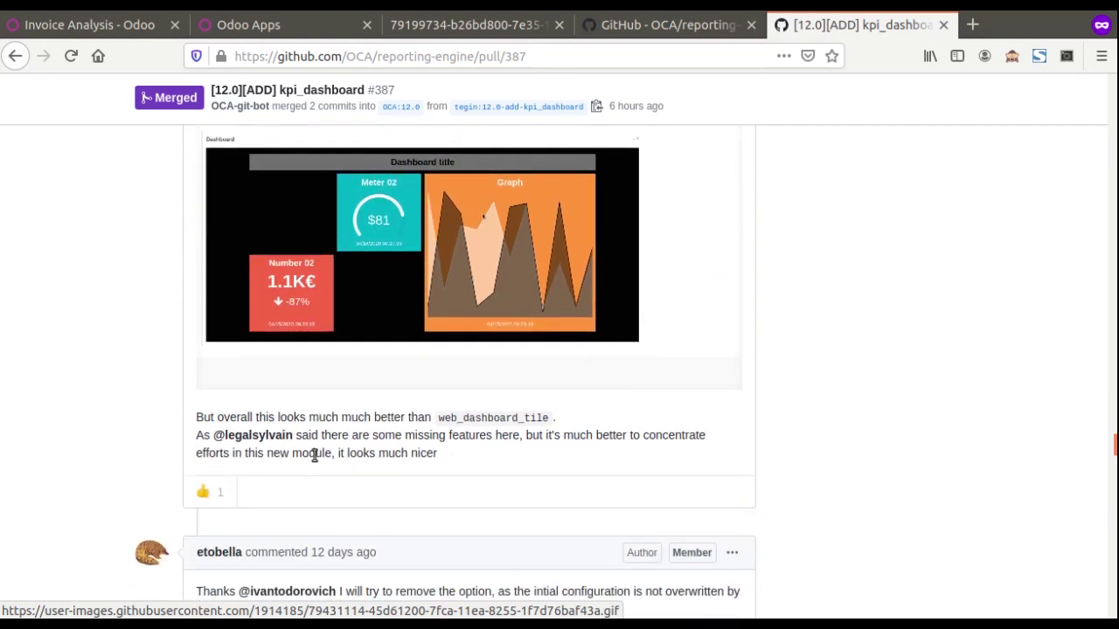
{"action": "left_click_drag", "start_coordinate": [1115, 507], "coordinate": [1114, 453]}
{"action": "scroll", "coordinate": [1092, 445], "scroll_direction": "up", "scroll_amount": 6}
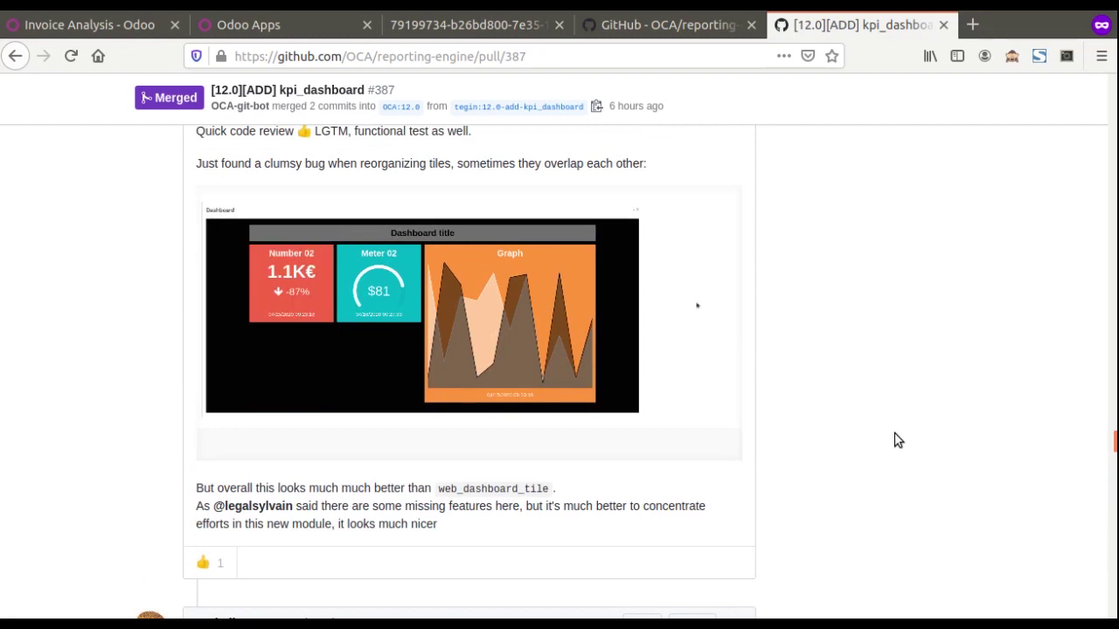
{"action": "scroll", "coordinate": [894, 440], "scroll_direction": "up", "scroll_amount": 4}
{"action": "scroll", "coordinate": [887, 450], "scroll_direction": "down", "scroll_amount": 3}
{"action": "scroll", "coordinate": [887, 449], "scroll_direction": "up", "scroll_amount": 2}
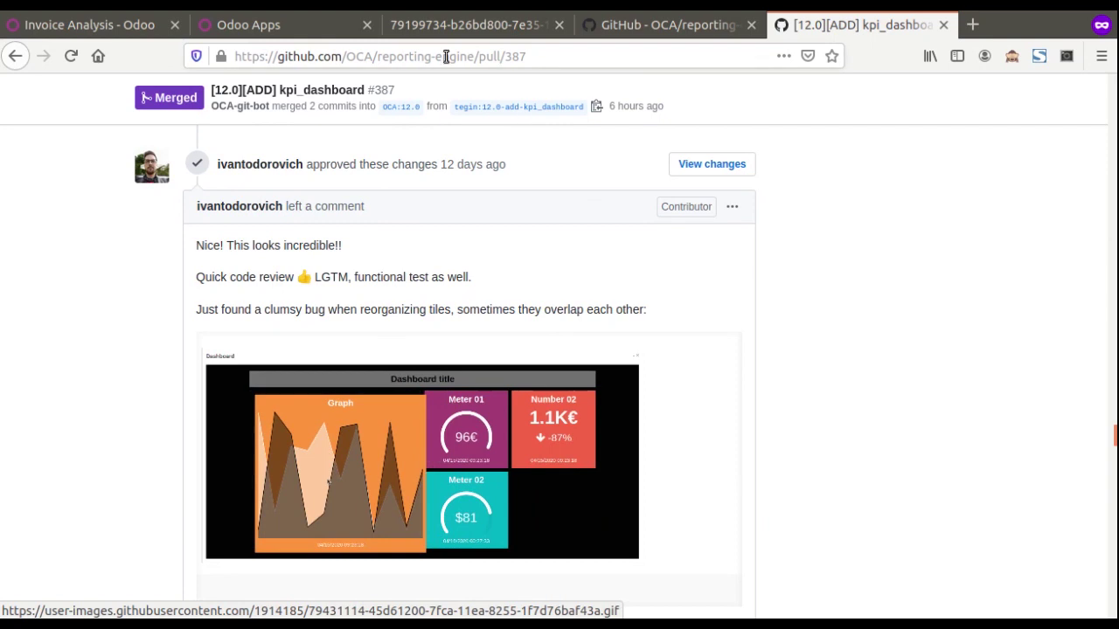
Step: Save Invoice Analysis and generate its menu entry under the Dashboards parent menu
{"action": "left_click", "coordinate": [306, 26]}
{"action": "left_click", "coordinate": [111, 29]}
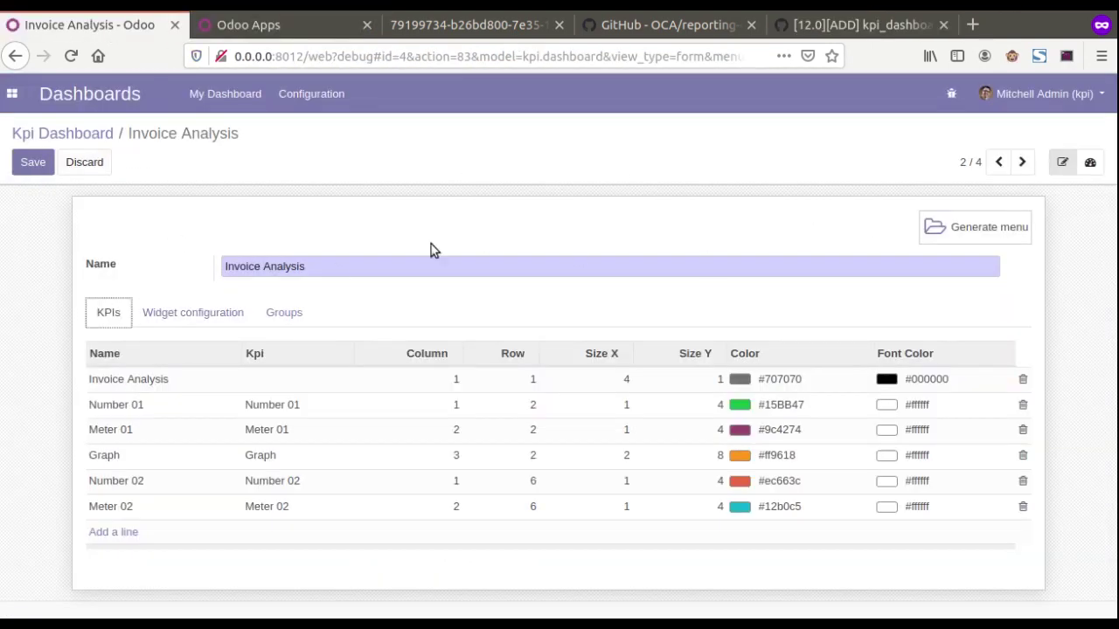
{"action": "left_click", "coordinate": [24, 174]}
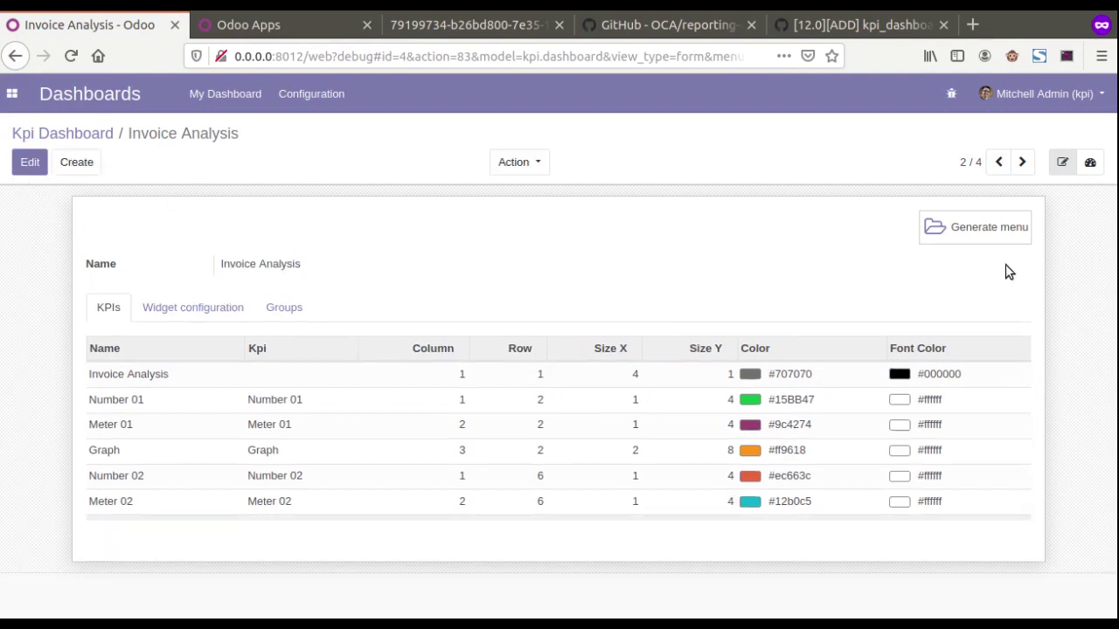
{"action": "left_click", "coordinate": [941, 224]}
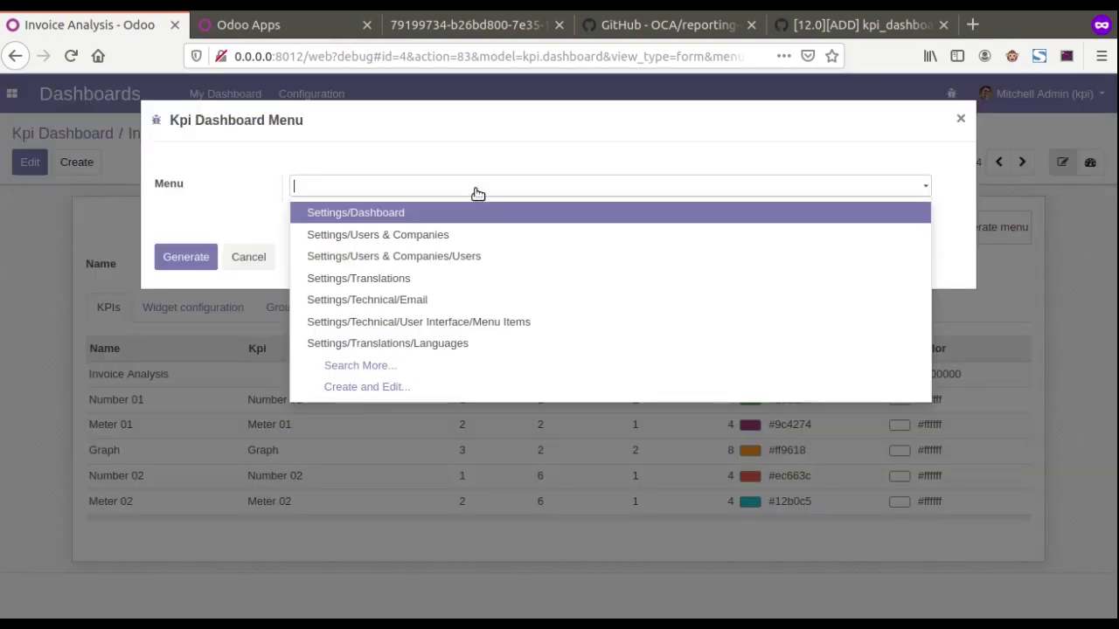
{"action": "type", "text": "Das"}
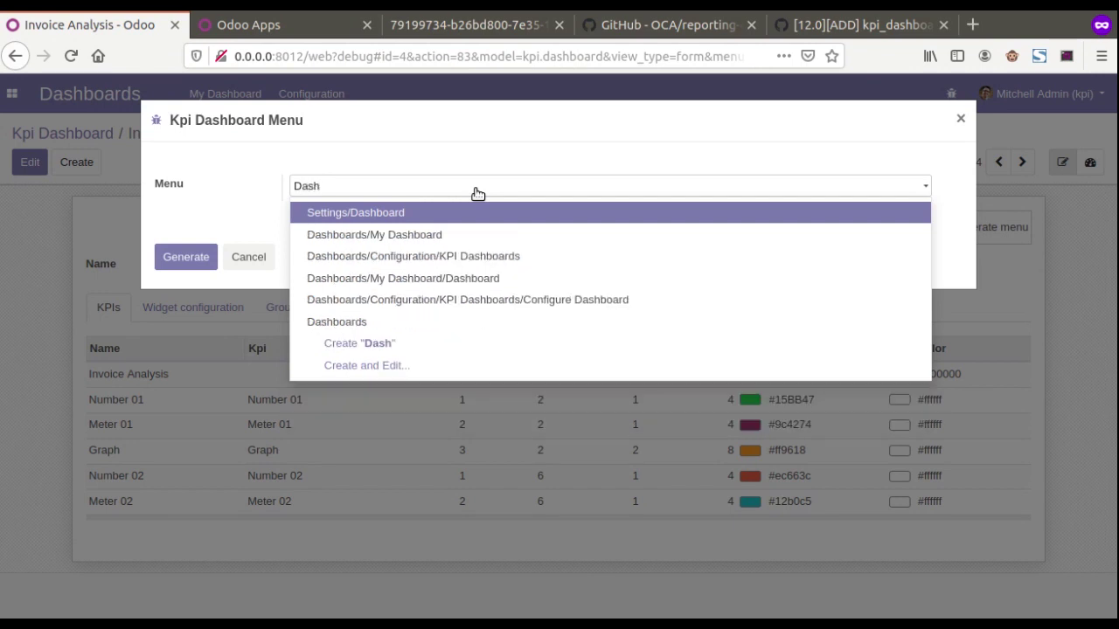
{"action": "type", "text": "h"}
{"action": "left_click", "coordinate": [394, 323]}
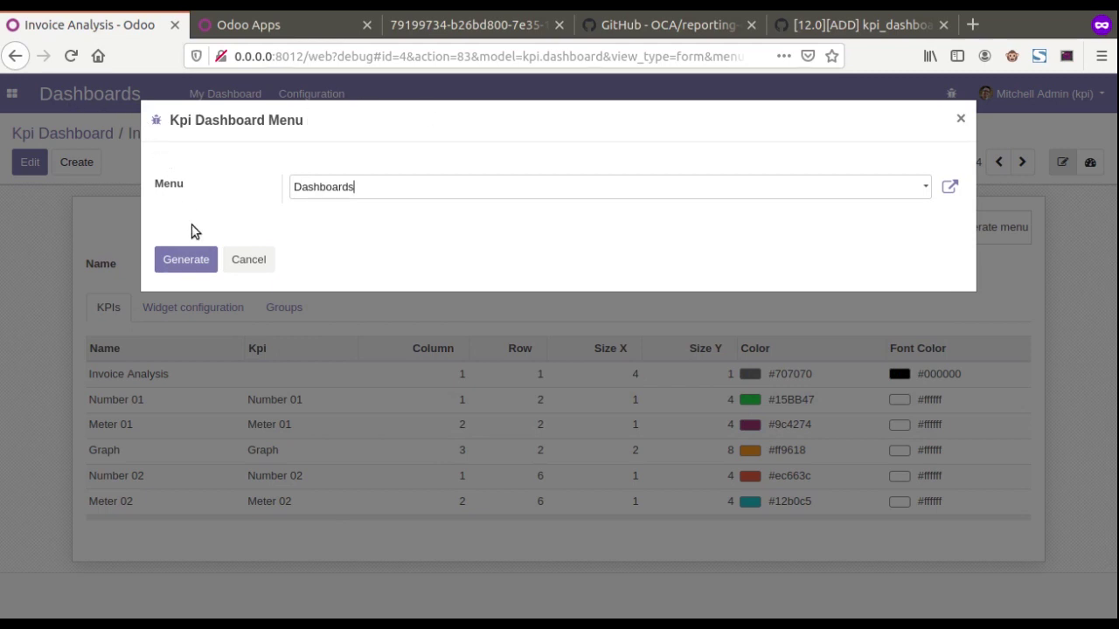
{"action": "left_click", "coordinate": [188, 262]}
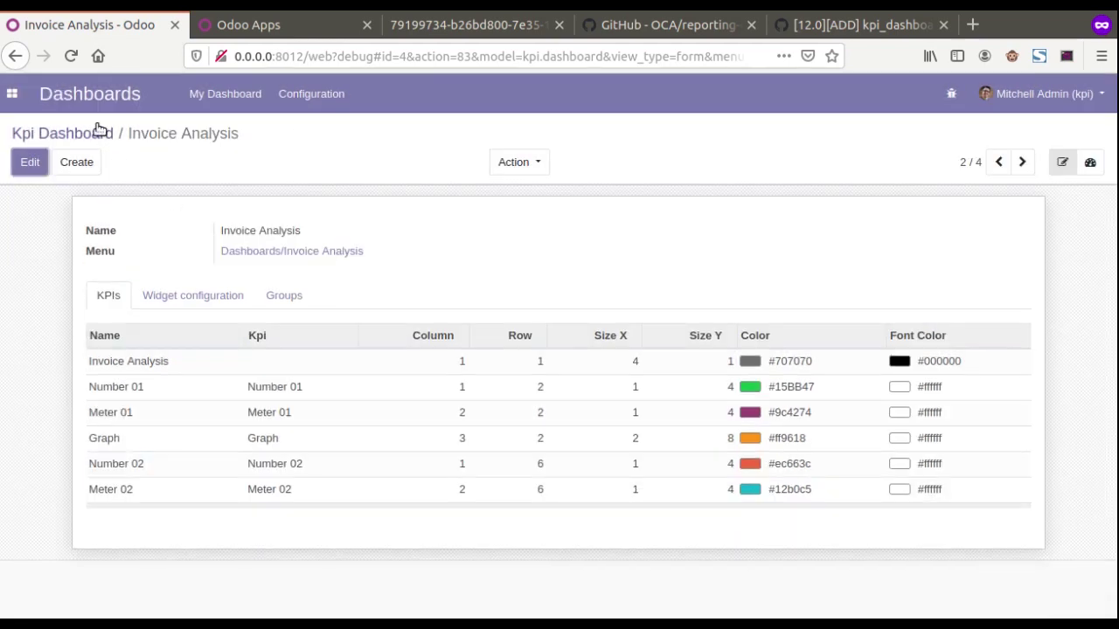
Step: Reload Odoo, open the Invoice Analysis dashboard to check its KPI tiles, then view the reference screenshot
{"action": "left_click", "coordinate": [71, 57]}
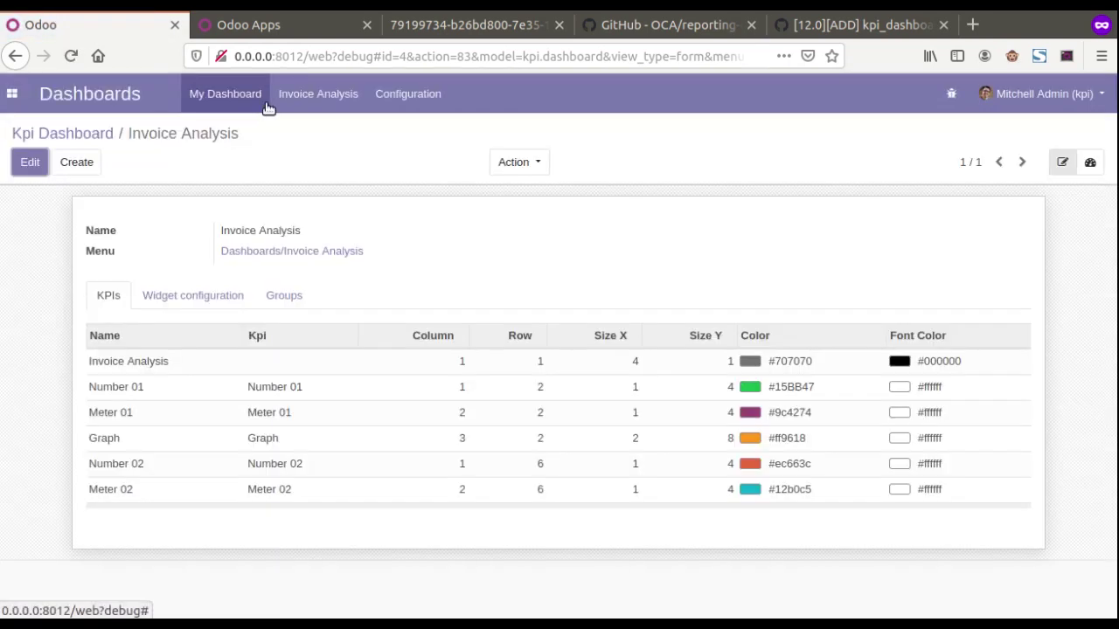
{"action": "left_click", "coordinate": [303, 99]}
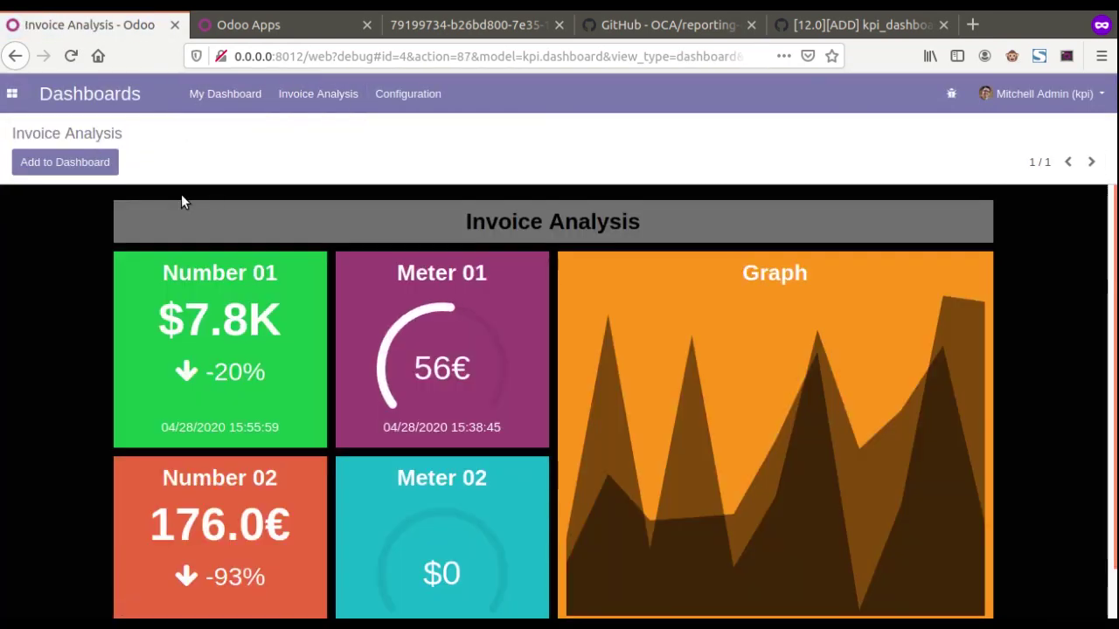
{"action": "scroll", "coordinate": [220, 280], "scroll_direction": "down", "scroll_amount": 1}
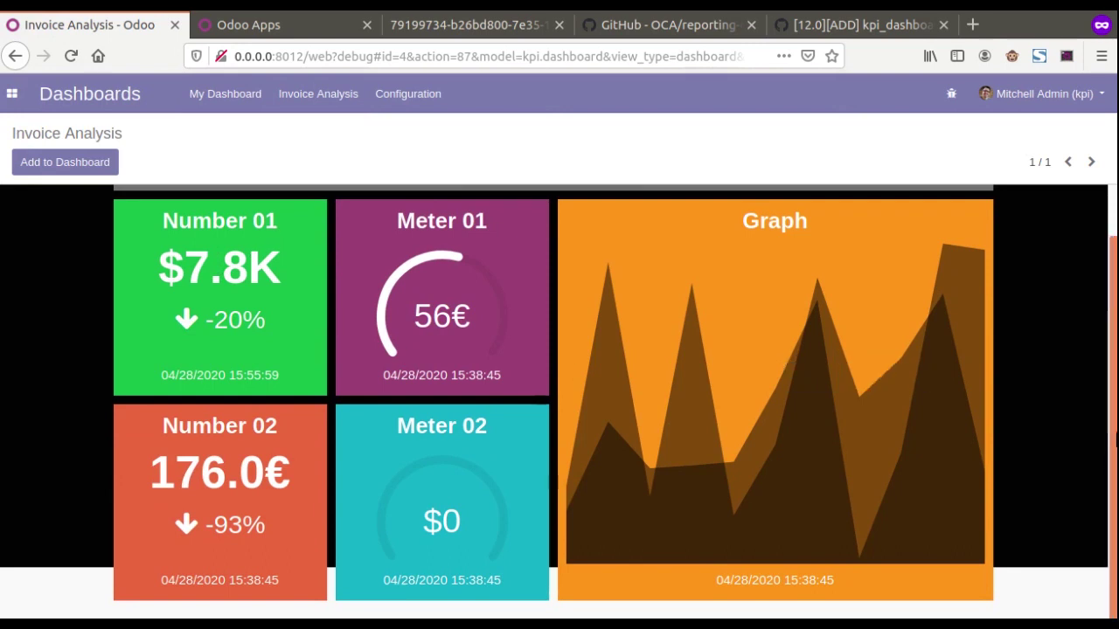
{"action": "scroll", "coordinate": [534, 340], "scroll_direction": "up", "scroll_amount": 1}
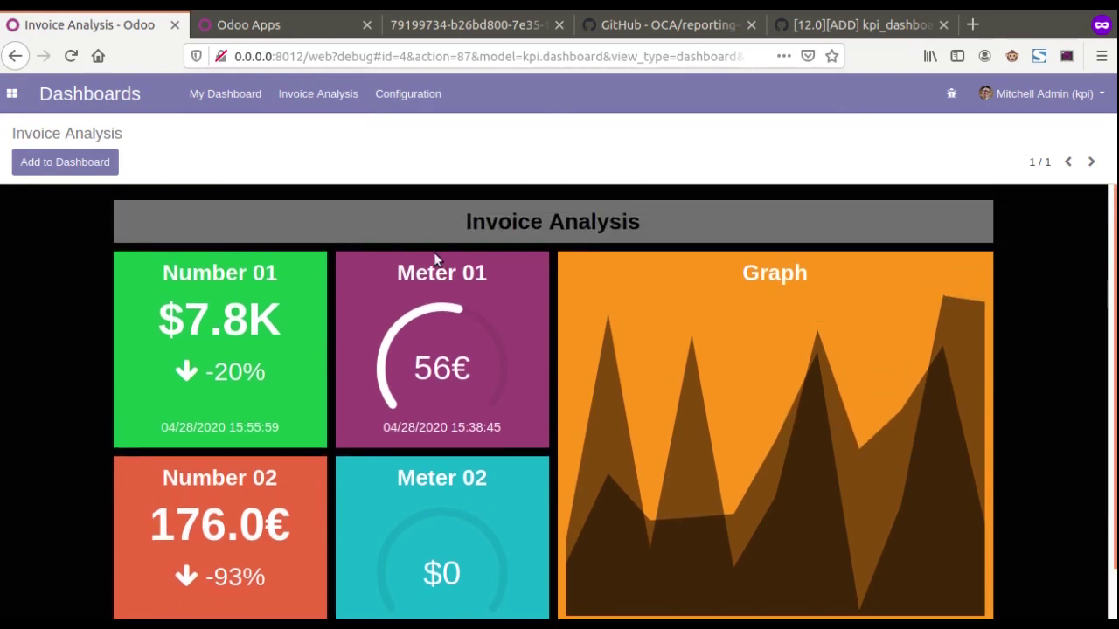
{"action": "left_click_drag", "start_coordinate": [464, 234], "coordinate": [627, 229]}
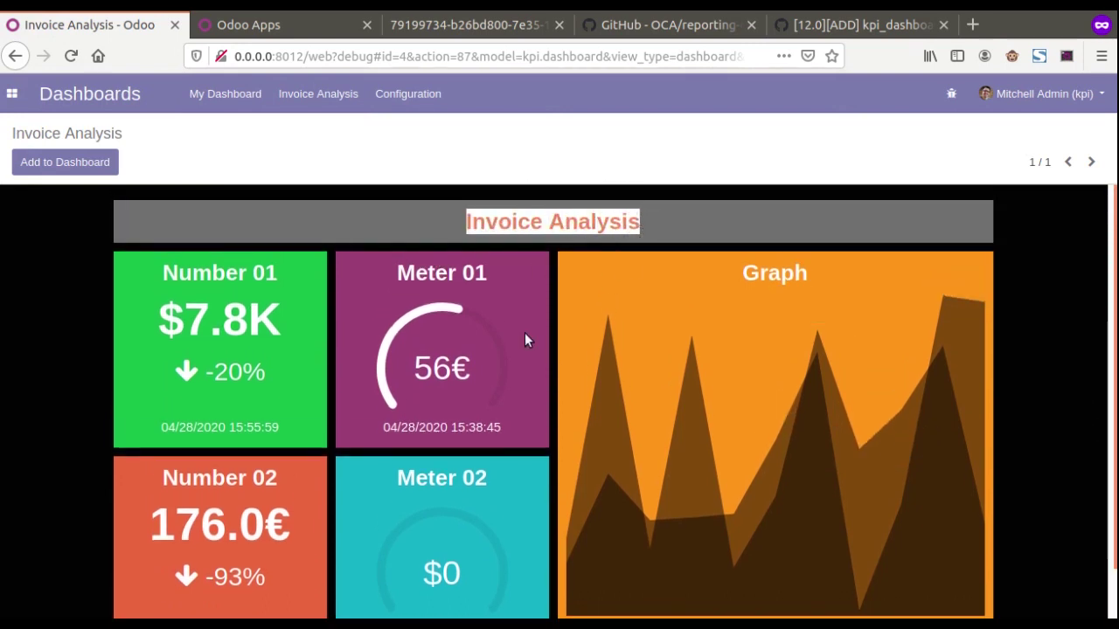
{"action": "scroll", "coordinate": [307, 412], "scroll_direction": "down", "scroll_amount": 1}
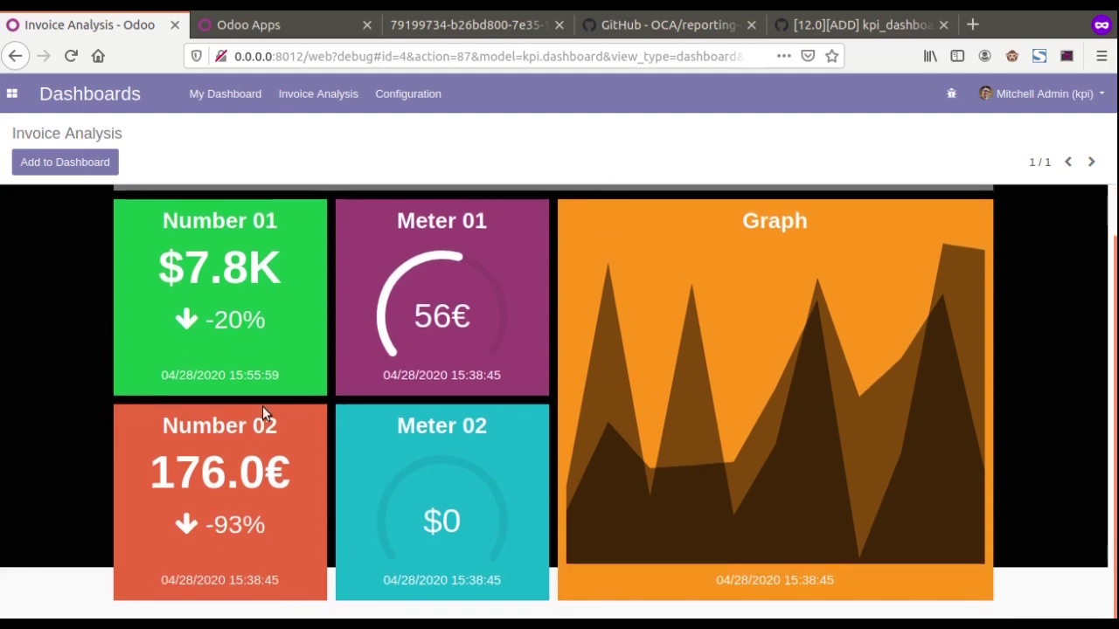
{"action": "left_click", "coordinate": [464, 21]}
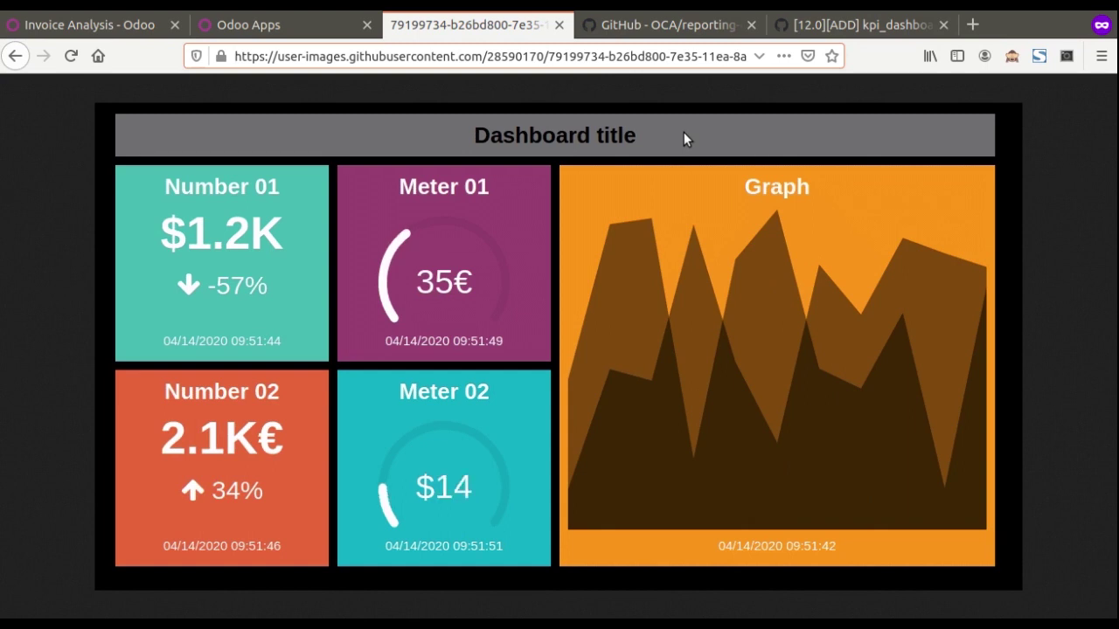
Step: Review the Kpi Dashboard module cards in Odoo Apps, then bring up GitHub pull request #387
{"action": "left_click", "coordinate": [288, 25]}
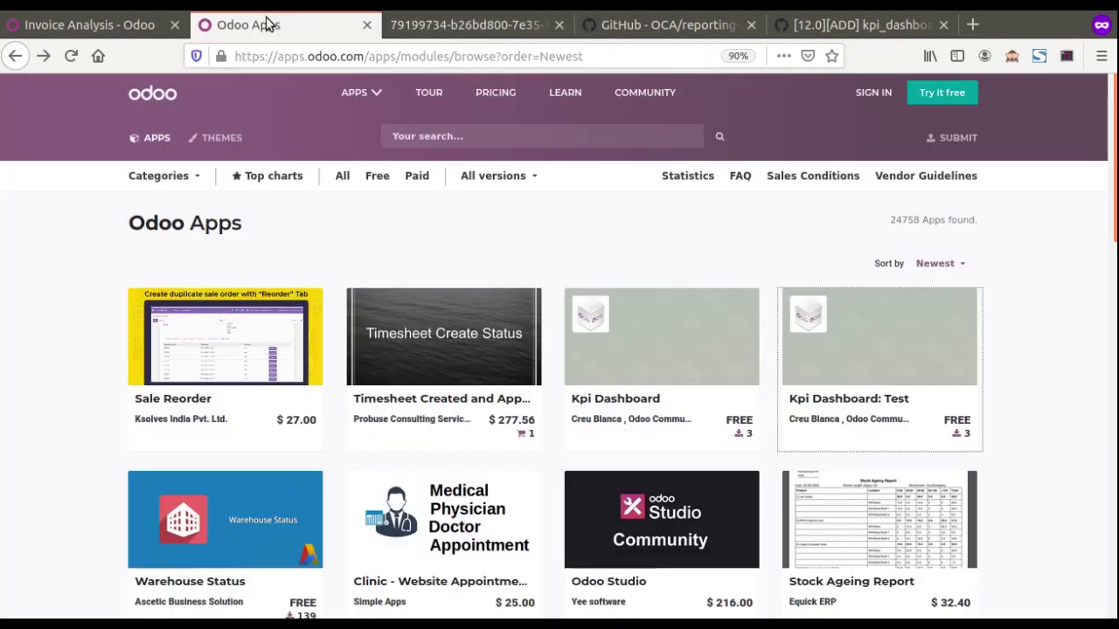
{"action": "left_click", "coordinate": [102, 24]}
{"action": "left_click", "coordinate": [224, 31]}
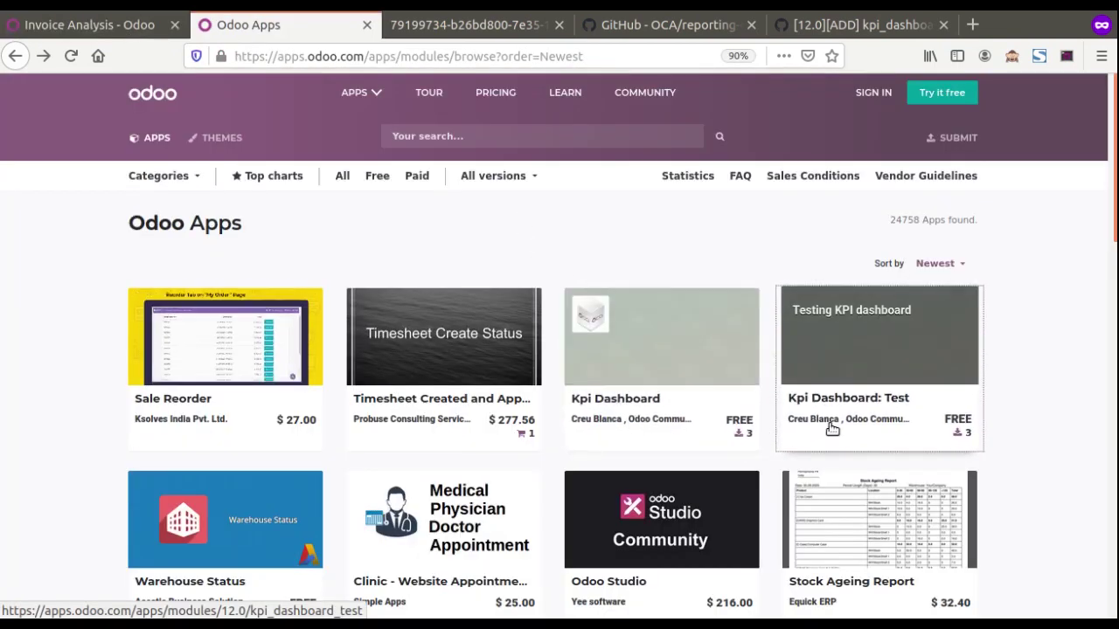
{"action": "left_click", "coordinate": [861, 24]}
{"action": "scroll", "coordinate": [470, 350], "scroll_direction": "down", "scroll_amount": 20}
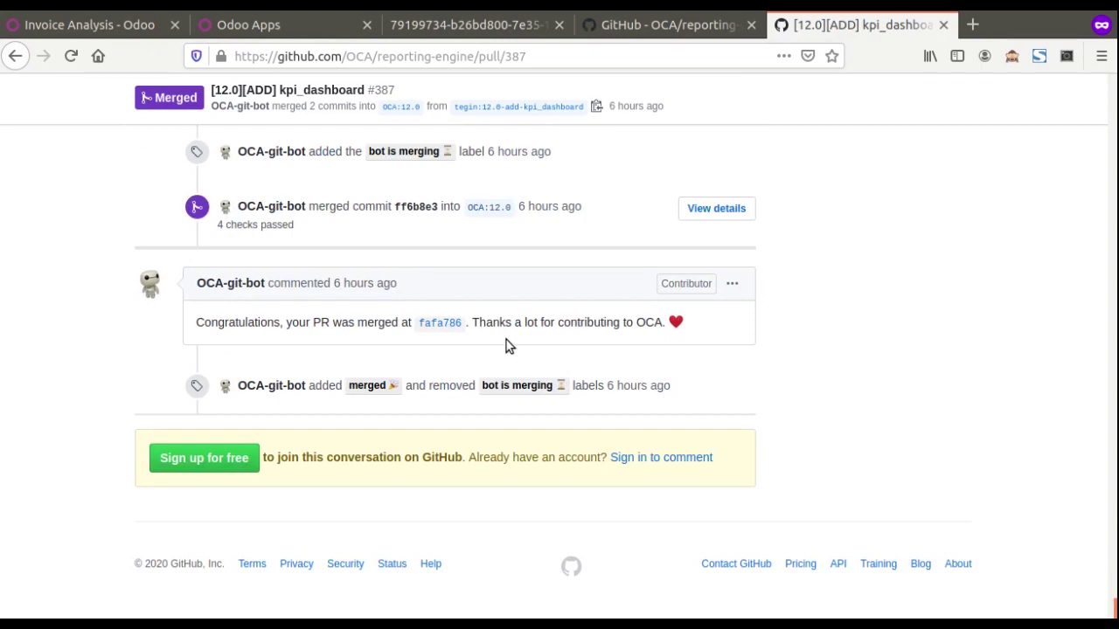
Step: Read through the kpi_dashboard #387 conversation, then return via Odoo Apps to the Invoice Analysis dashboard
{"action": "scroll", "coordinate": [490, 334], "scroll_direction": "up", "scroll_amount": 3}
{"action": "scroll", "coordinate": [375, 429], "scroll_direction": "down", "scroll_amount": 2}
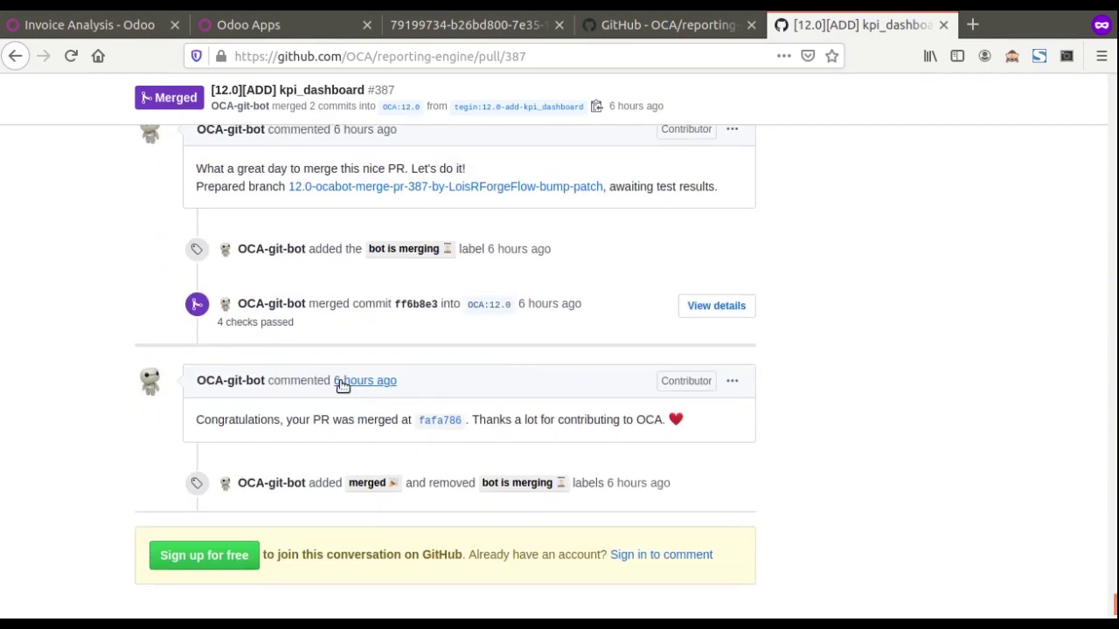
{"action": "scroll", "coordinate": [336, 385], "scroll_direction": "up", "scroll_amount": 3}
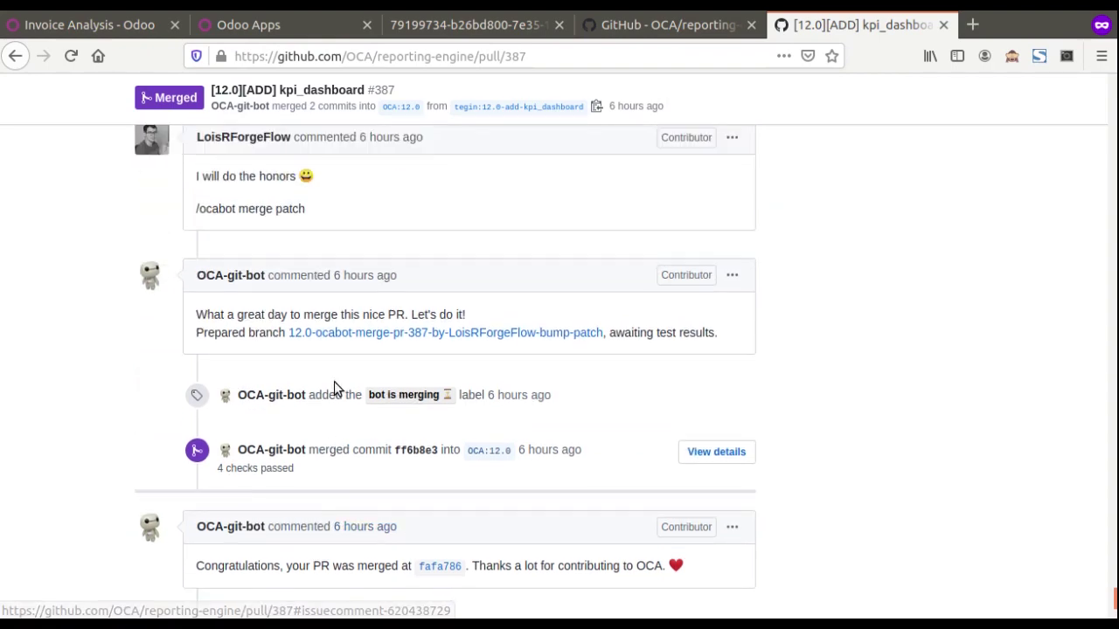
{"action": "scroll", "coordinate": [334, 384], "scroll_direction": "up", "scroll_amount": 15}
{"action": "scroll", "coordinate": [700, 515], "scroll_direction": "up", "scroll_amount": 20}
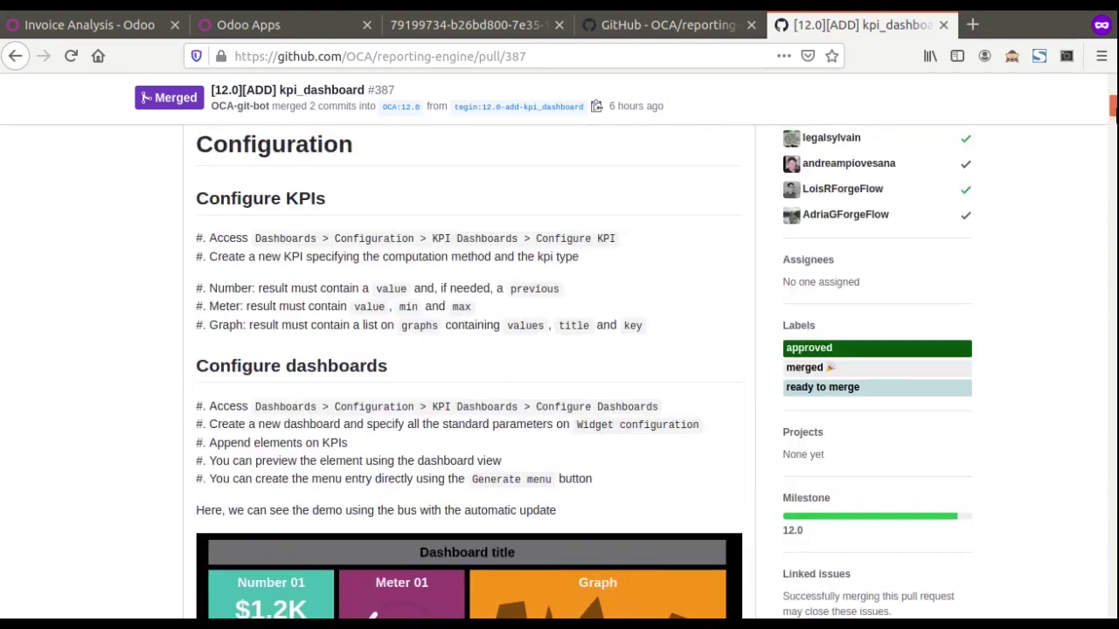
{"action": "scroll", "coordinate": [559, 350], "scroll_direction": "up", "scroll_amount": 5}
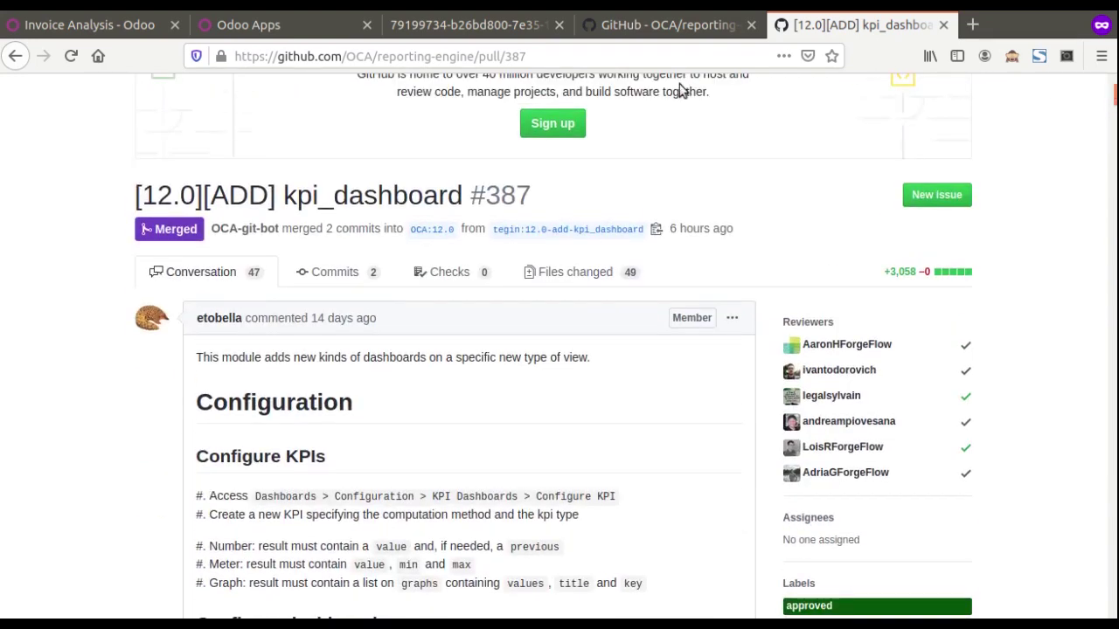
{"action": "left_click", "coordinate": [313, 35]}
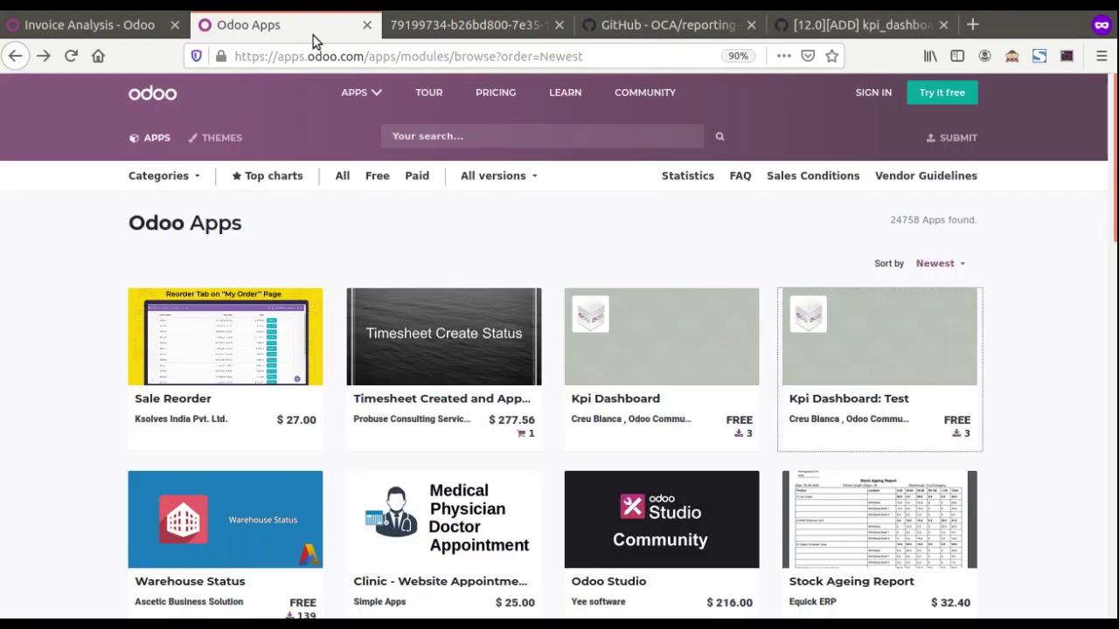
{"action": "left_click", "coordinate": [135, 35]}
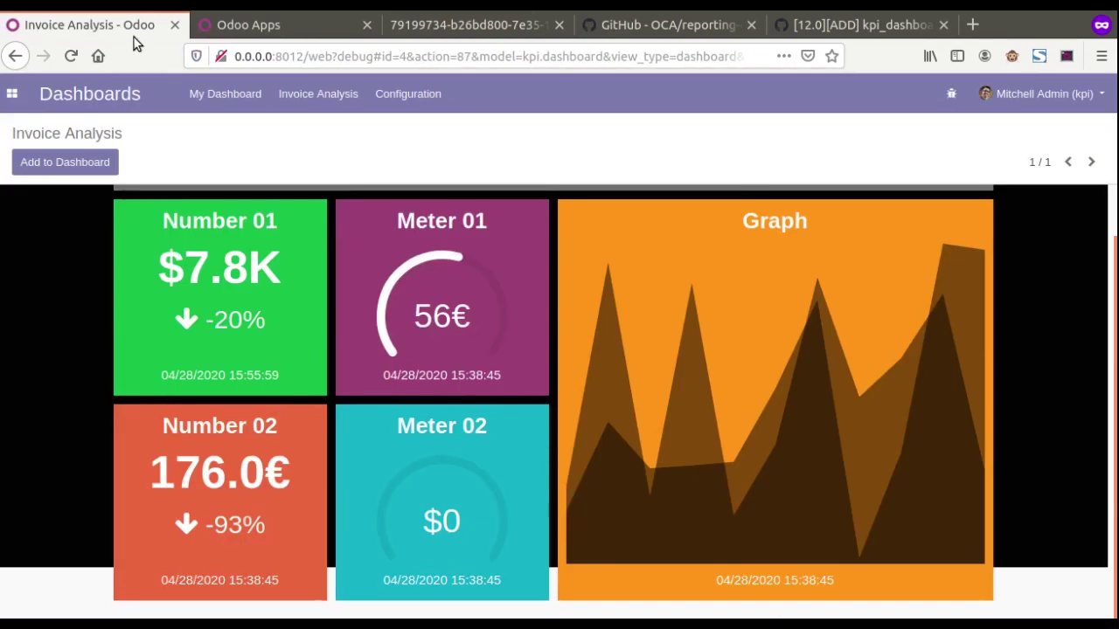